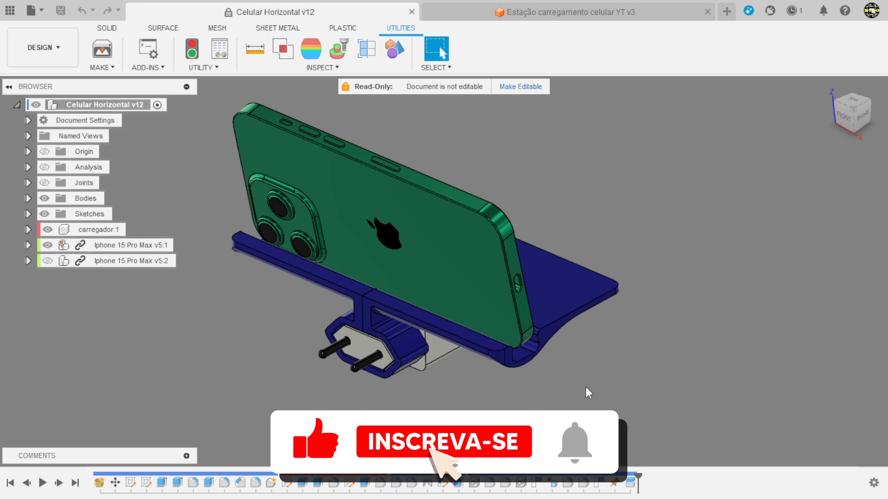
# Step: Examine the horizontal phone stand from several sides and compare it with the vertical stand in the Estação carregamento celular YT v3 design
pyautogui.keyDown('shift'); pyautogui.moveTo(586, 387); pyautogui.dragTo(509, 301, button='middle'); pyautogui.keyUp('shift')
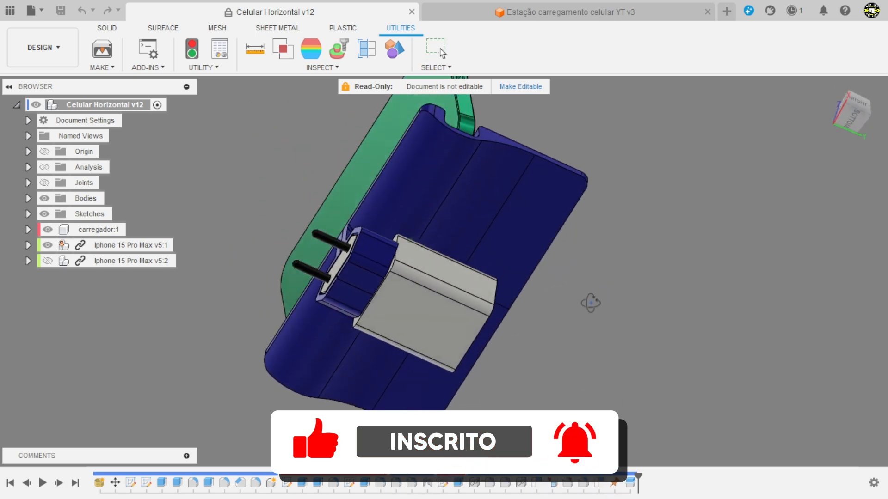
pyautogui.keyDown('shift'); pyautogui.moveTo(399, 298); pyautogui.dragTo(534, 322, button='middle'); pyautogui.keyUp('shift')
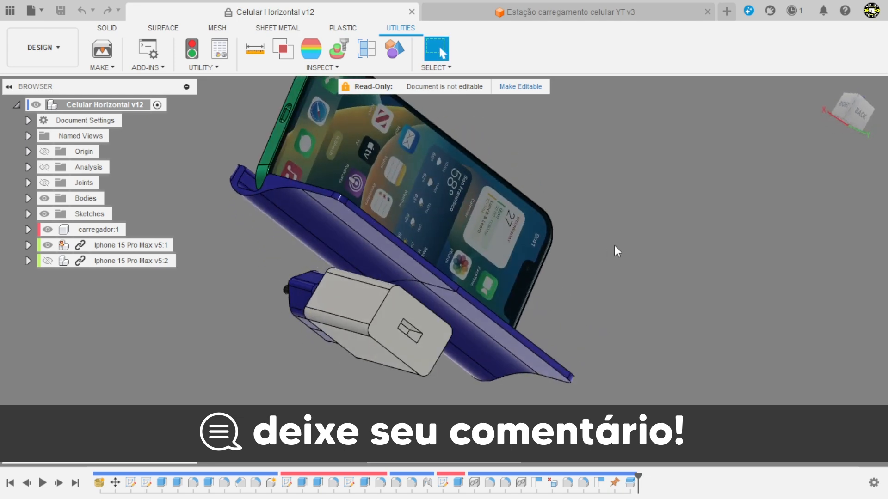
pyautogui.keyDown('shift'); pyautogui.moveTo(618, 251); pyautogui.dragTo(733, 280, button='middle'); pyautogui.keyUp('shift')
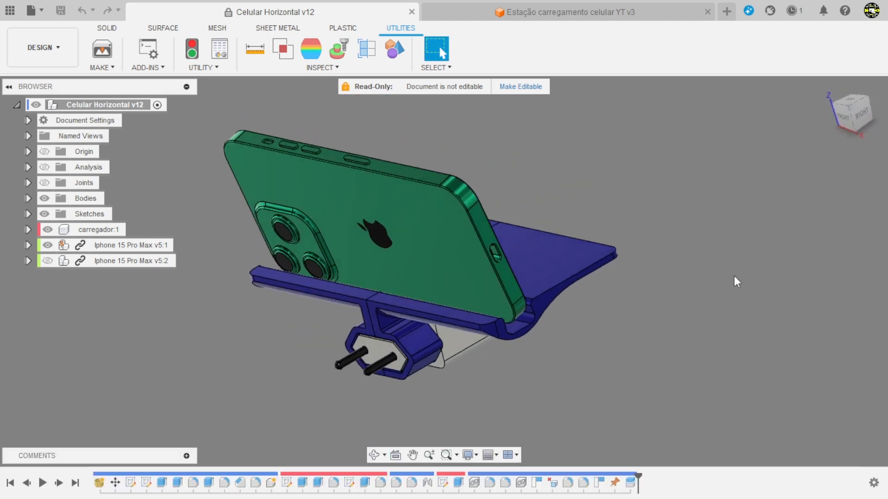
pyautogui.click(514, 15)
pyautogui.keyDown('shift'); pyautogui.moveTo(687, 348); pyautogui.dragTo(642, 328, button='middle'); pyautogui.keyUp('shift')
pyautogui.scroll(2, 497, 301)
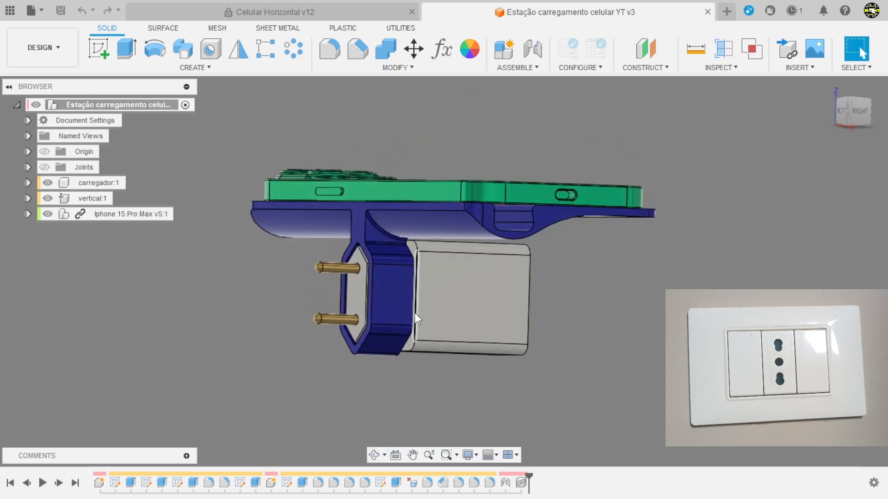
pyautogui.keyDown('shift'); pyautogui.moveTo(610, 297); pyautogui.dragTo(519, 317, button='middle'); pyautogui.keyUp('shift')
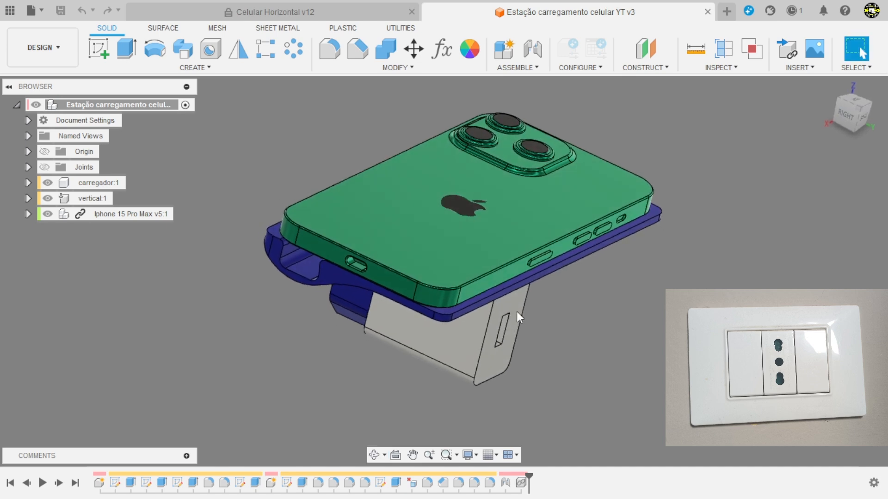
# Step: Return to the Celular Horizontal v12 design and inspect the plug pins, charger holder and phone support up close and from afar
pyautogui.click(334, 14)
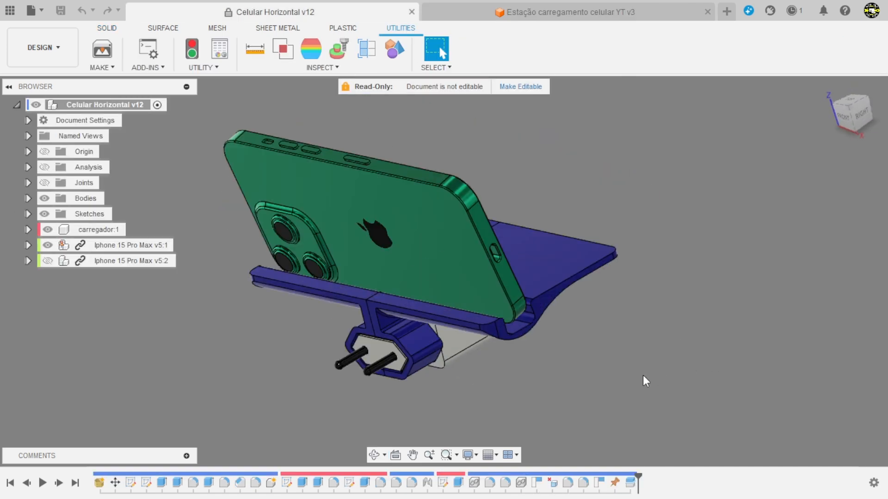
pyautogui.keyDown('shift'); pyautogui.moveTo(642, 375); pyautogui.dragTo(229, 328, button='middle'); pyautogui.keyUp('shift')
pyautogui.scroll(1, 229, 328)
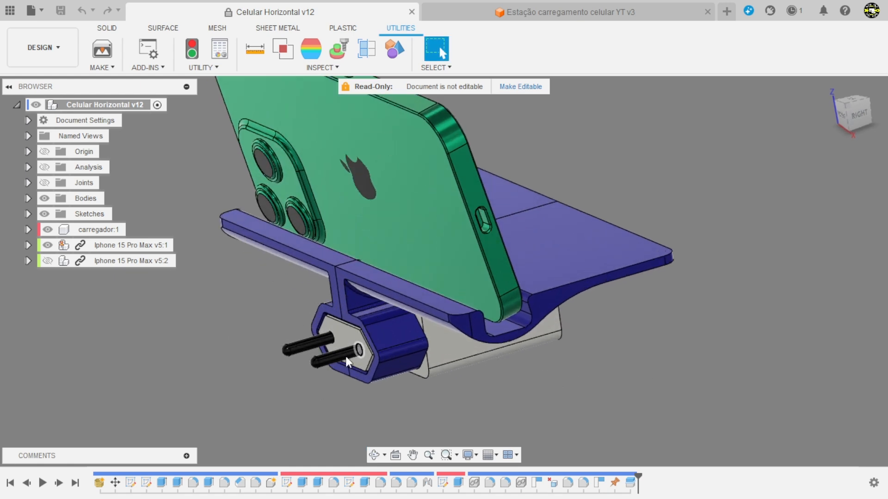
pyautogui.scroll(-3, 413, 352)
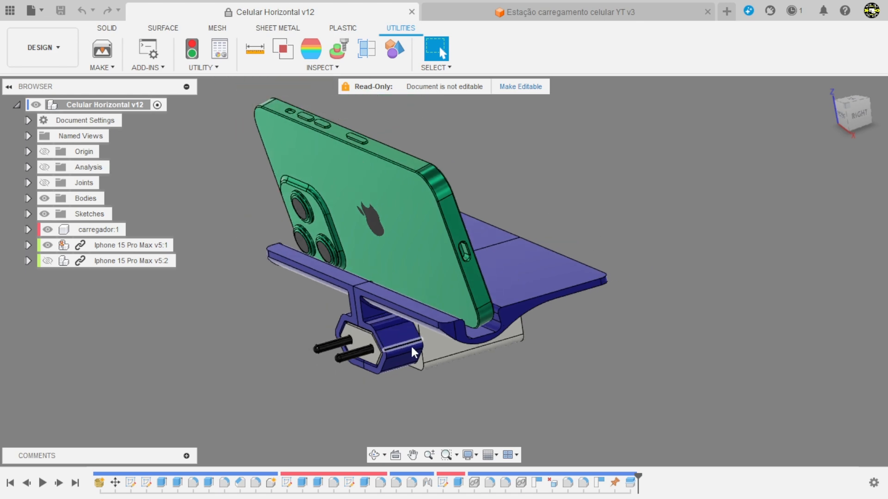
pyautogui.scroll(2, 311, 326)
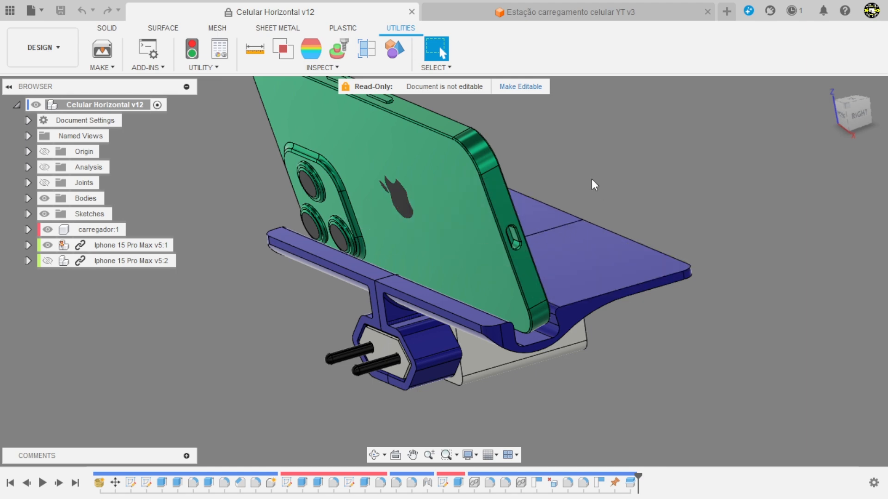
pyautogui.scroll(-2, 546, 276)
pyautogui.moveTo(680, 219); pyautogui.dragTo(644, 247, button='middle')
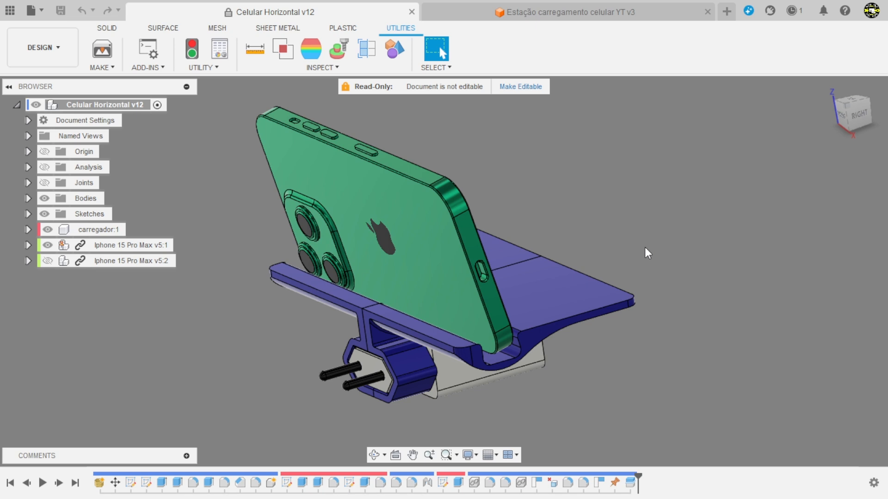
pyautogui.keyDown('shift'); pyautogui.moveTo(646, 252); pyautogui.dragTo(674, 356, button='middle'); pyautogui.keyUp('shift')
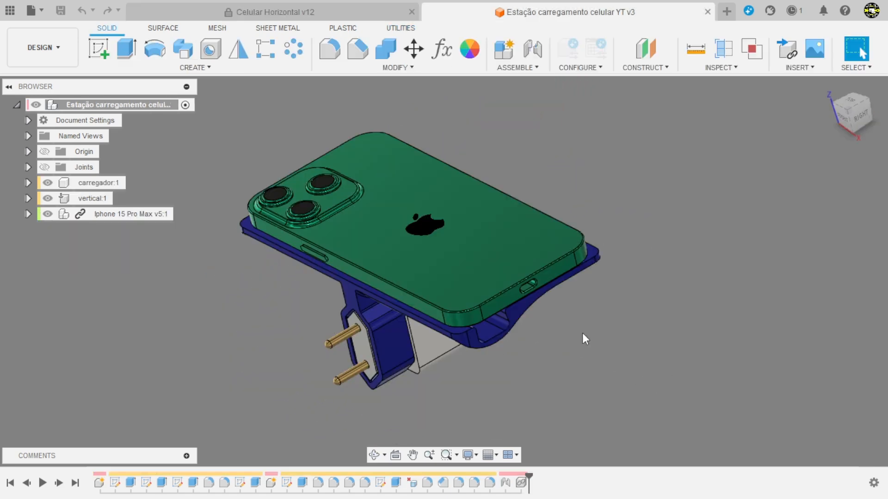
# Step: Switch to the Estação carregamento celular YT v3 design and inspect the vertical component with its charger holder from above and below
pyautogui.moveTo(573, 355)
pyautogui.keyDown('shift'); pyautogui.mouseDown(button='middle')
pyautogui.moveTo(572, 307)
pyautogui.moveTo(564, 363)
pyautogui.mouseUp(button='middle'); pyautogui.keyUp('shift')
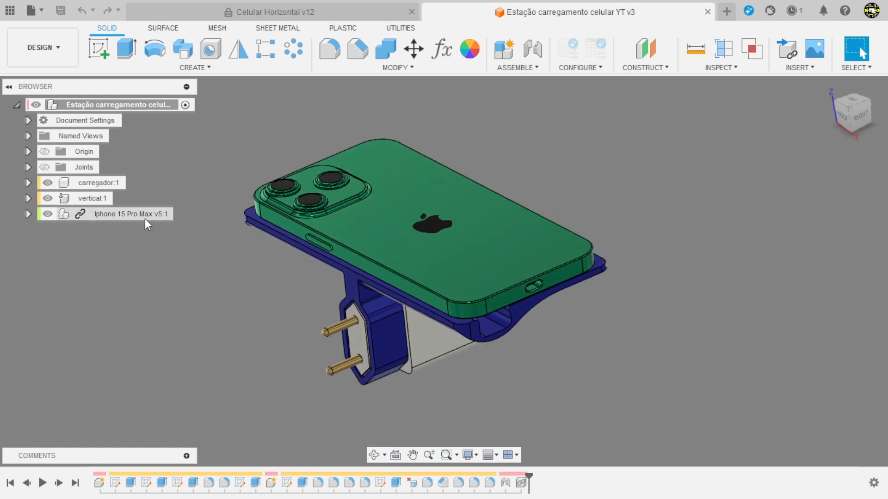
pyautogui.click(90, 197)
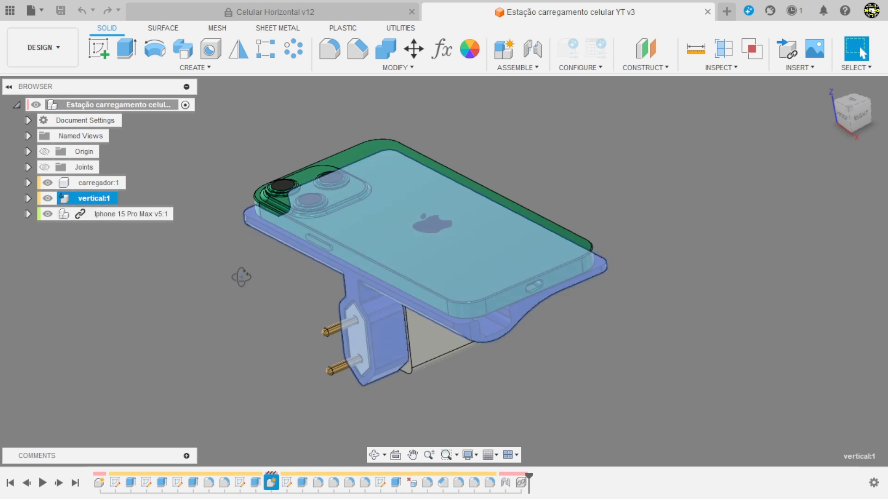
pyautogui.keyDown('shift'); pyautogui.moveTo(241, 277); pyautogui.dragTo(315, 195, button='middle'); pyautogui.keyUp('shift')
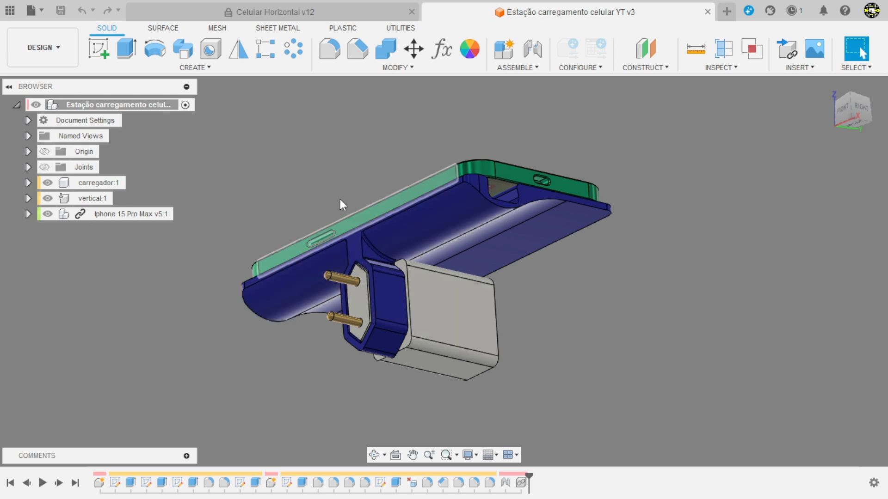
pyautogui.keyDown('shift'); pyautogui.moveTo(340, 199); pyautogui.dragTo(345, 291, button='middle'); pyautogui.keyUp('shift')
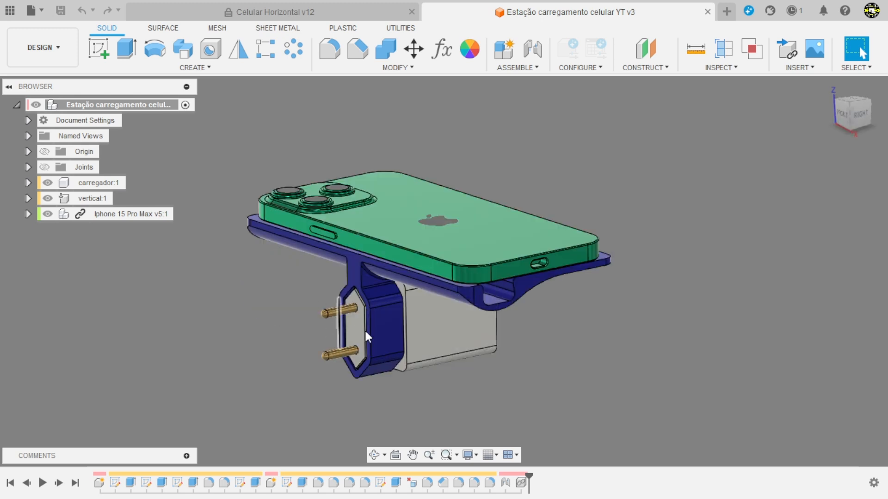
pyautogui.keyDown('shift'); pyautogui.moveTo(557, 356); pyautogui.dragTo(567, 313, button='middle'); pyautogui.keyUp('shift')
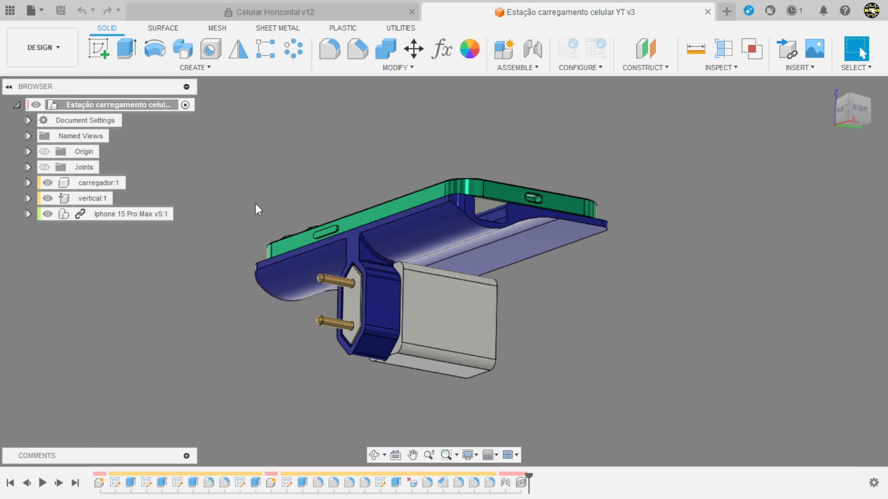
pyautogui.click(84, 199)
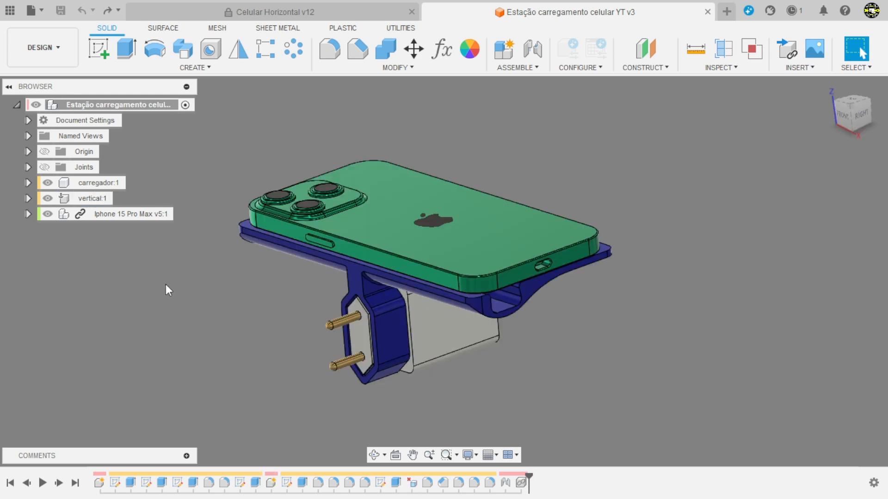
# Step: Copy the vertical component and paste it with Paste New into the top-level assembly, keeping its original position
pyautogui.click(95, 199)
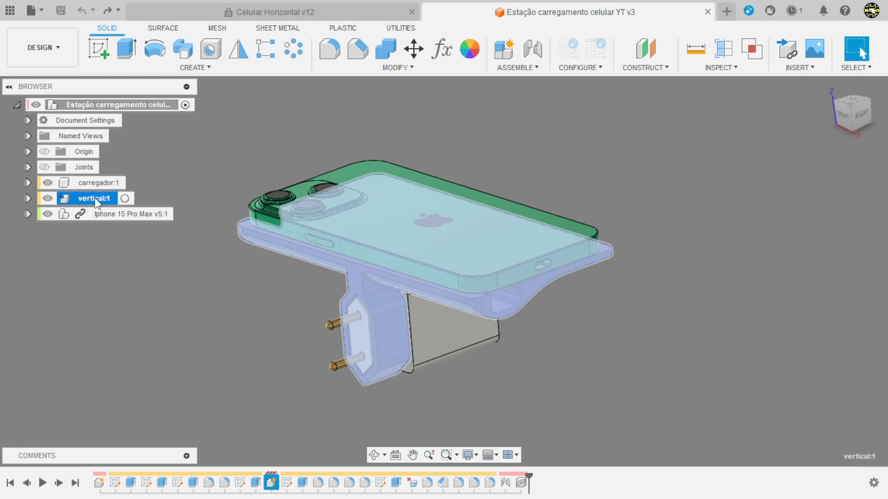
pyautogui.rightClick(96, 203)
pyautogui.click(127, 248)
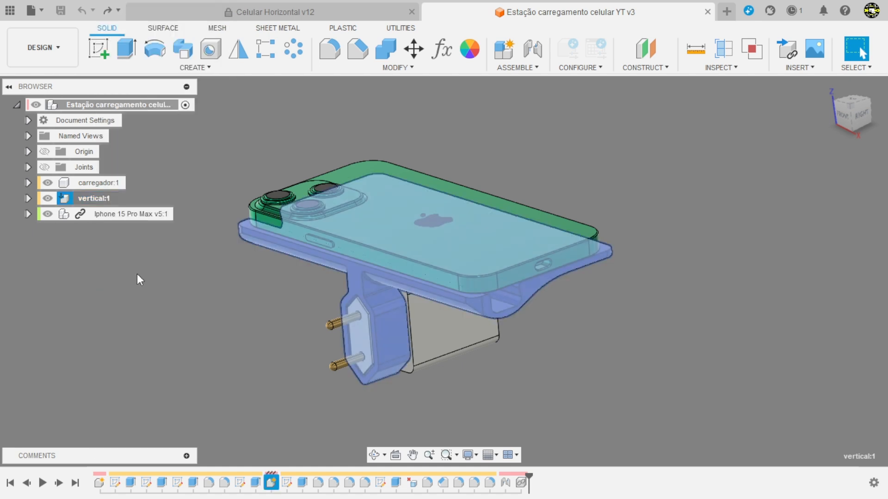
pyautogui.click(98, 105)
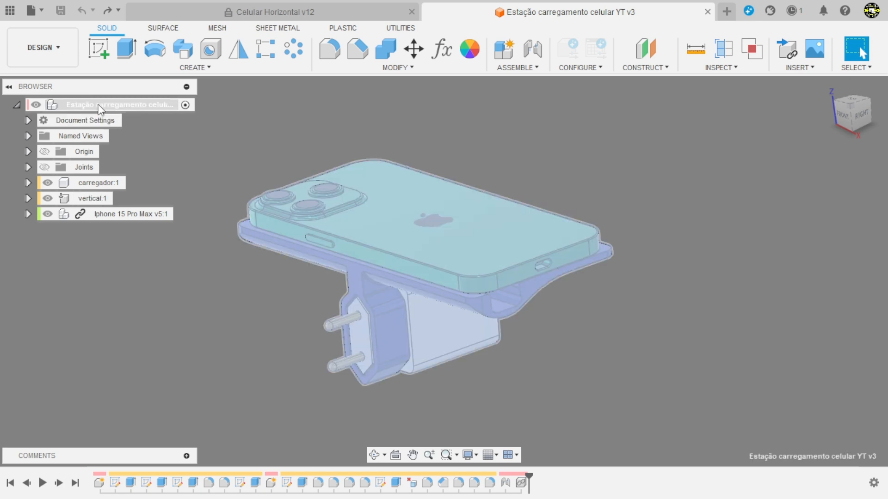
pyautogui.rightClick(99, 106)
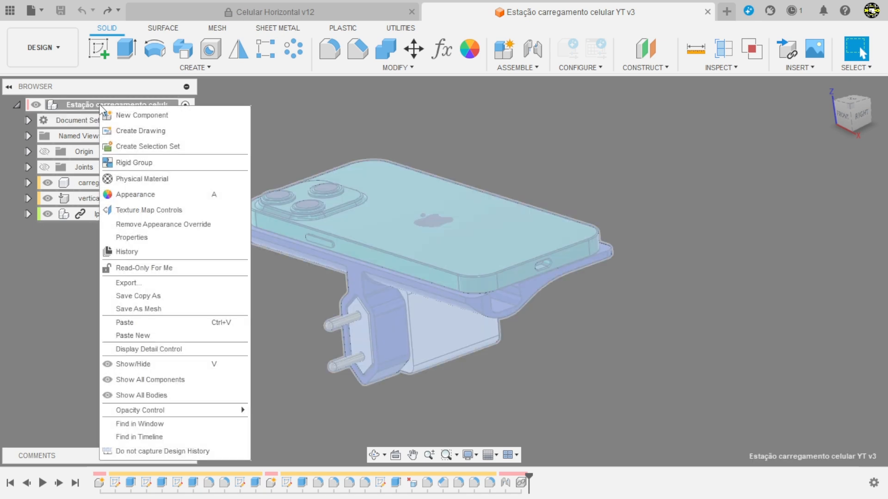
pyautogui.click(140, 334)
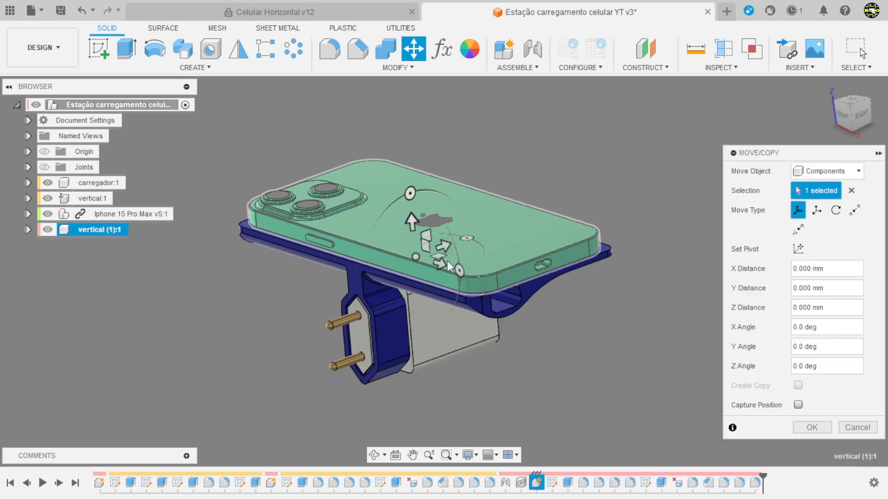
pyautogui.click(812, 427)
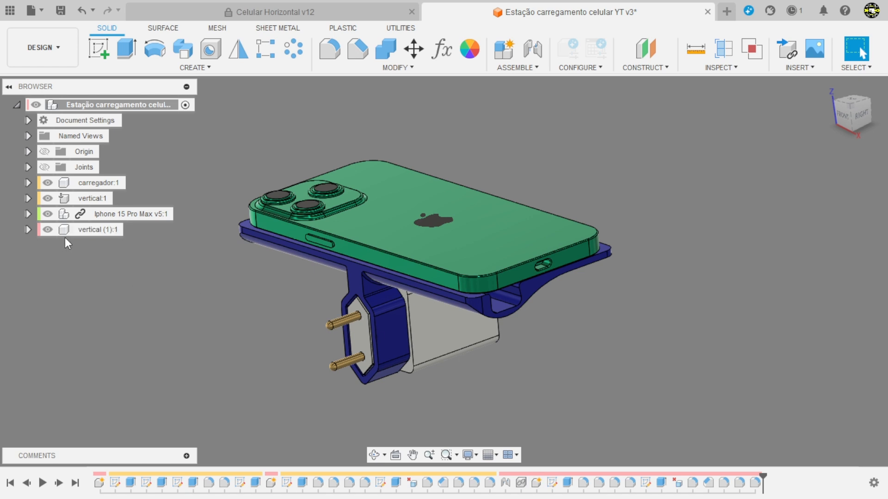
# Step: Rename the pasted copy of the vertical component as horizontal
pyautogui.doubleClick(96, 229)
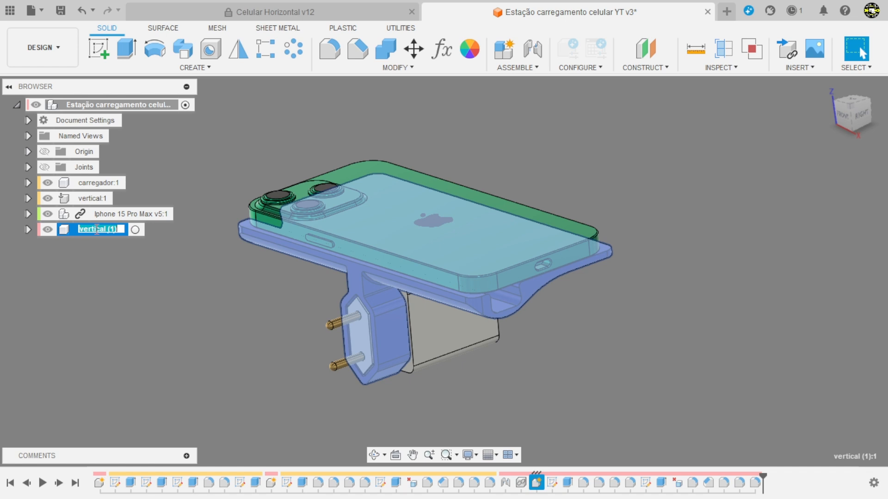
pyautogui.write('horizontal')
pyautogui.press('Return')
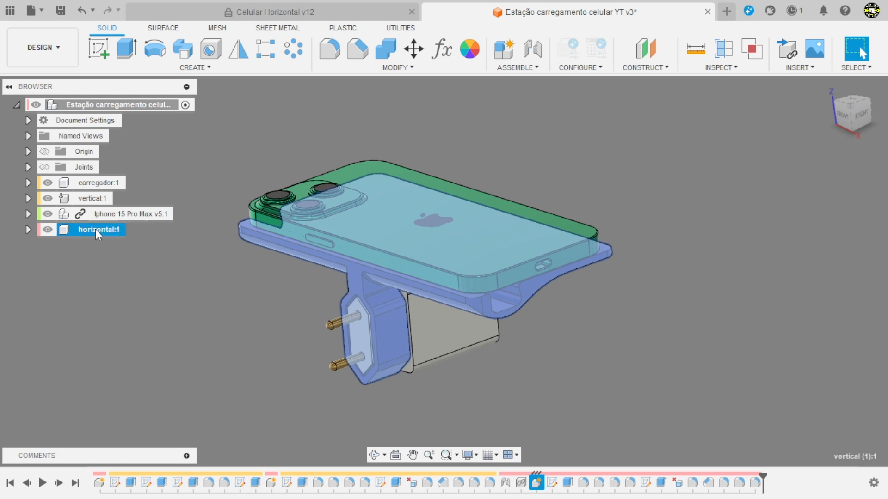
pyautogui.click(111, 266)
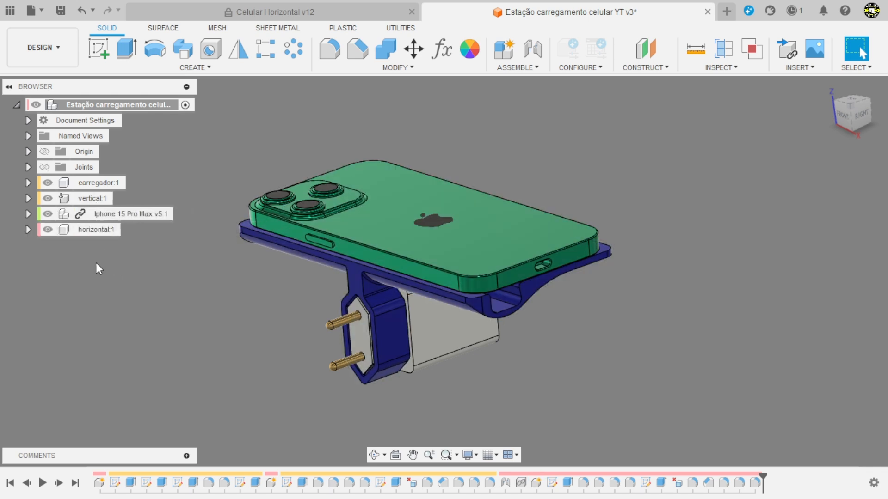
# Step: Hide the carregador, vertical and Iphone 15 Pro Max components, and activate the horizontal component for editing
pyautogui.click(47, 198)
pyautogui.click(48, 213)
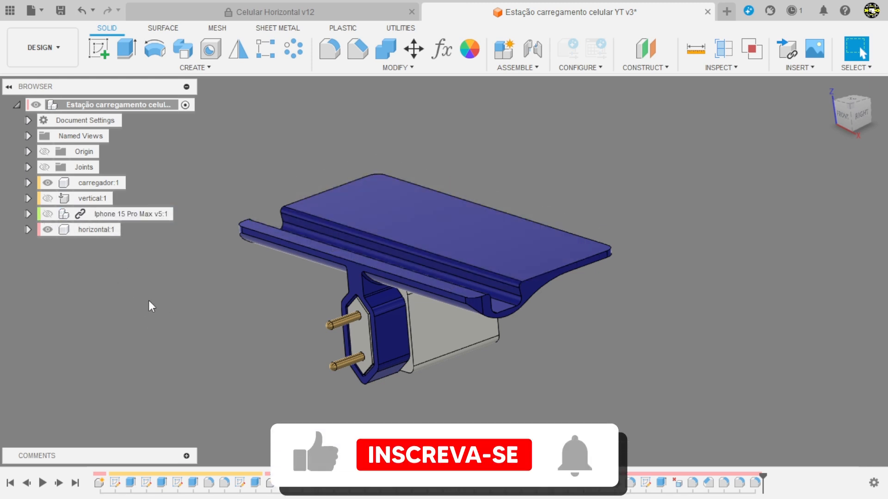
pyautogui.click(47, 183)
pyautogui.moveTo(146, 293)
pyautogui.keyDown('shift'); pyautogui.mouseDown(button='middle')
pyautogui.moveTo(133, 281)
pyautogui.moveTo(134, 293)
pyautogui.mouseUp(button='middle'); pyautogui.keyUp('shift')
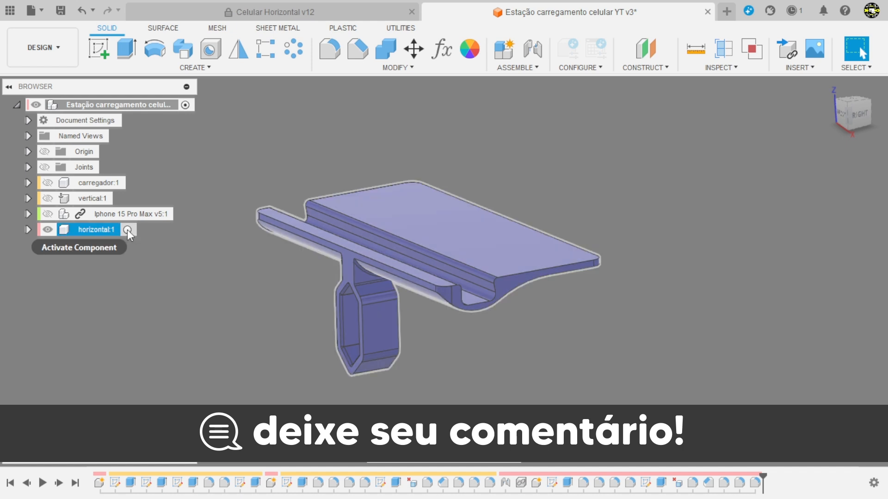
pyautogui.click(127, 230)
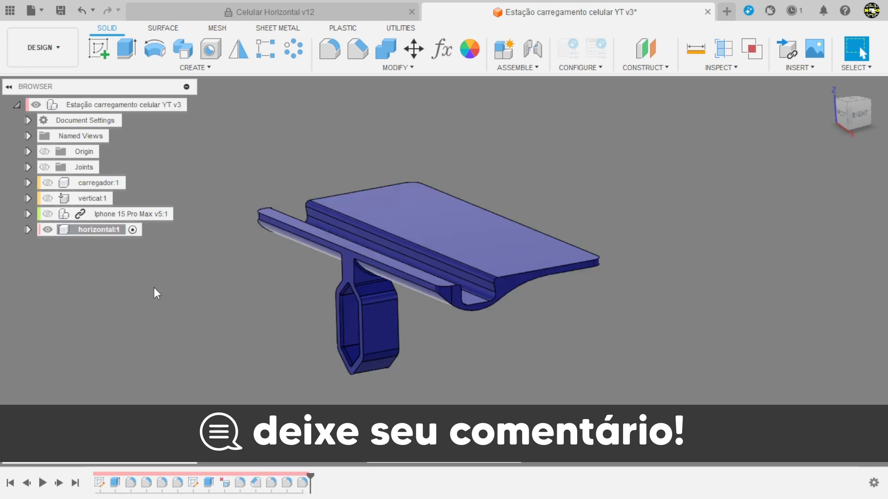
# Step: Review the horizontal component's tray features in the design history, from the profile sketch and extrusion through the fillets
pyautogui.moveTo(184, 299)
pyautogui.keyDown('shift'); pyautogui.mouseDown(button='middle')
pyautogui.moveTo(181, 274)
pyautogui.moveTo(190, 306)
pyautogui.mouseUp(button='middle'); pyautogui.keyUp('shift')
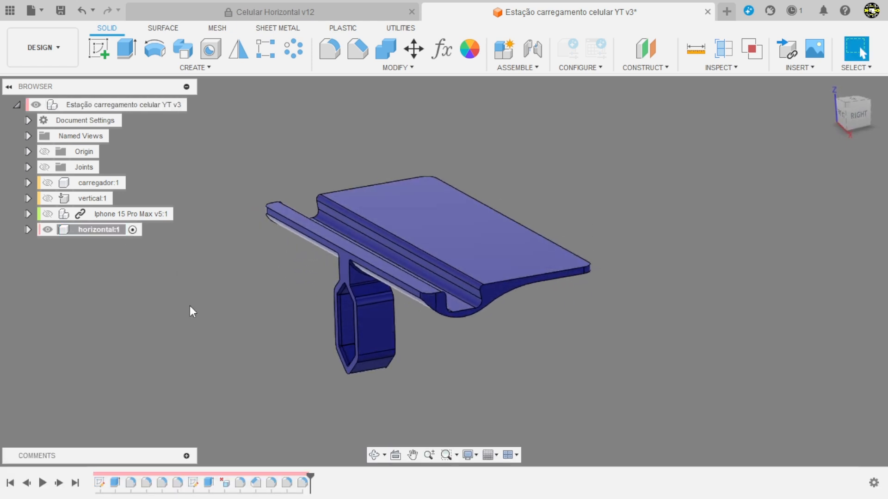
pyautogui.keyDown('shift'); pyautogui.moveTo(169, 364); pyautogui.dragTo(144, 385, button='middle'); pyautogui.keyUp('shift')
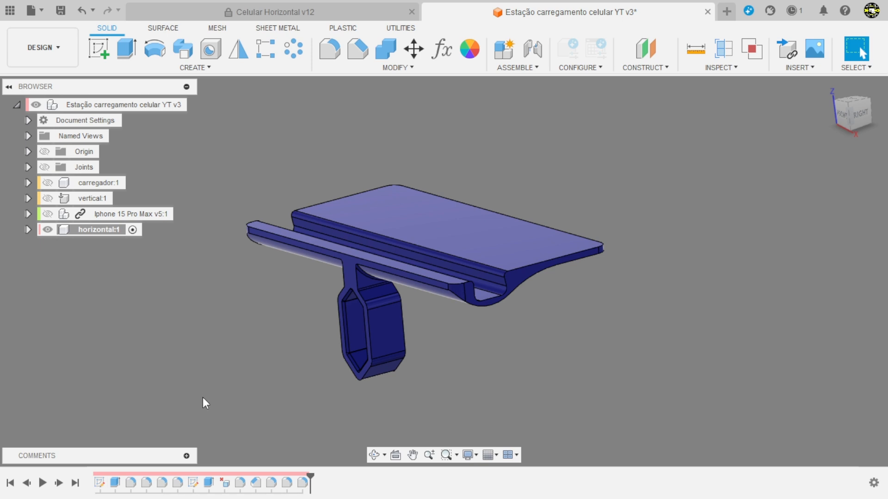
pyautogui.click(100, 485)
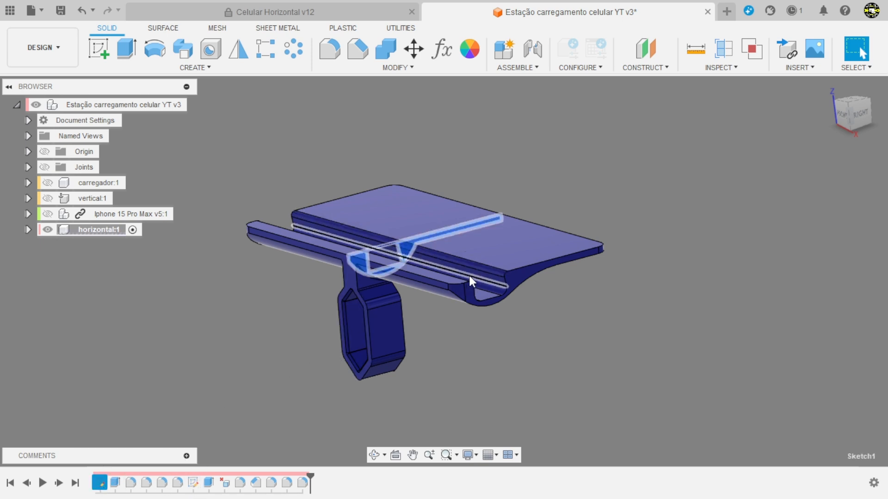
pyautogui.click(115, 483)
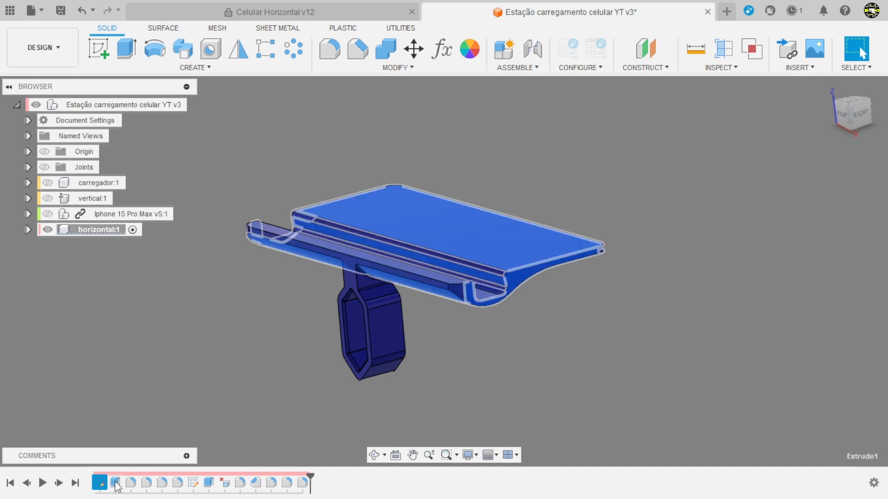
pyautogui.click(130, 484)
pyautogui.click(146, 484)
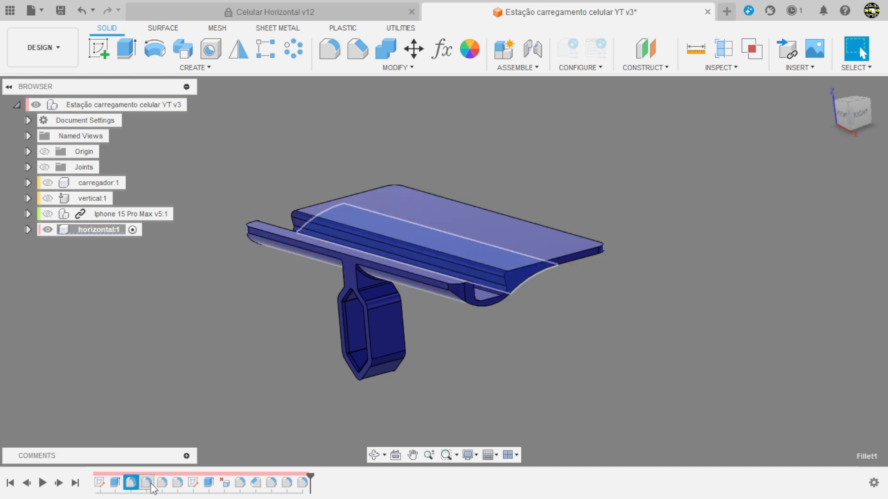
pyautogui.click(162, 484)
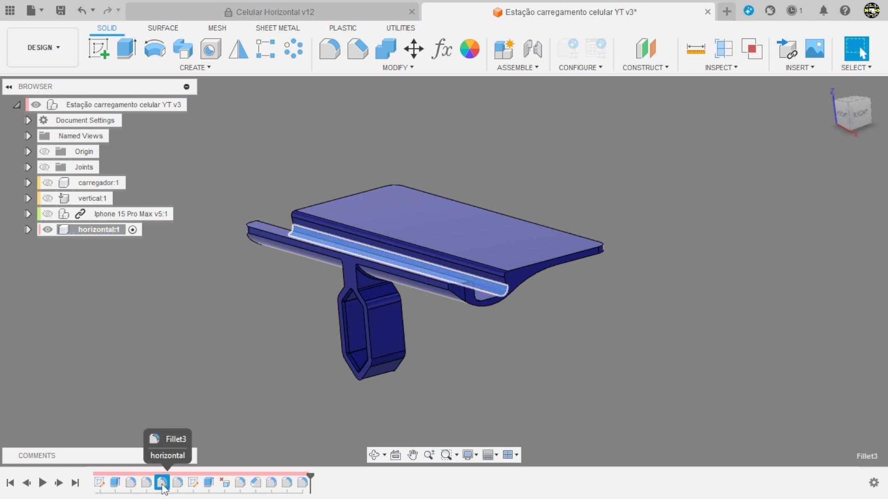
pyautogui.click(178, 485)
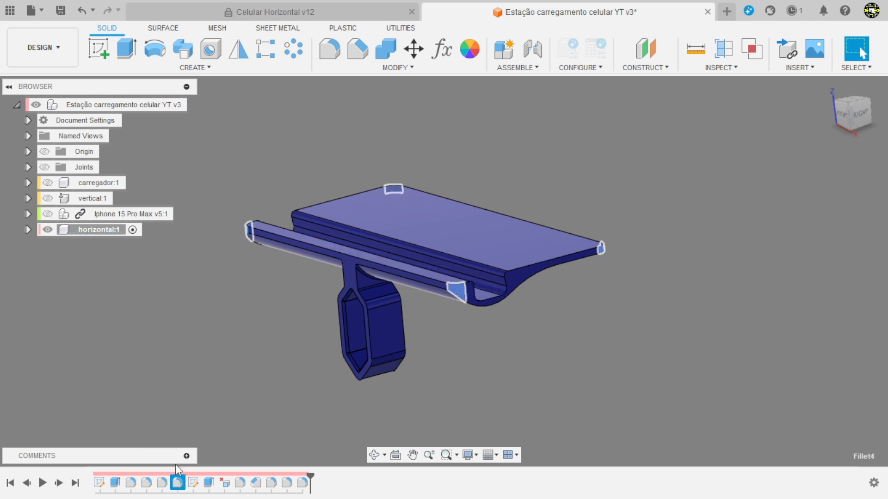
pyautogui.click(177, 371)
# Step: Review the charger-holder features in the design history, from its sketch and extrusion through the chamfer and final fillets
pyautogui.click(192, 482)
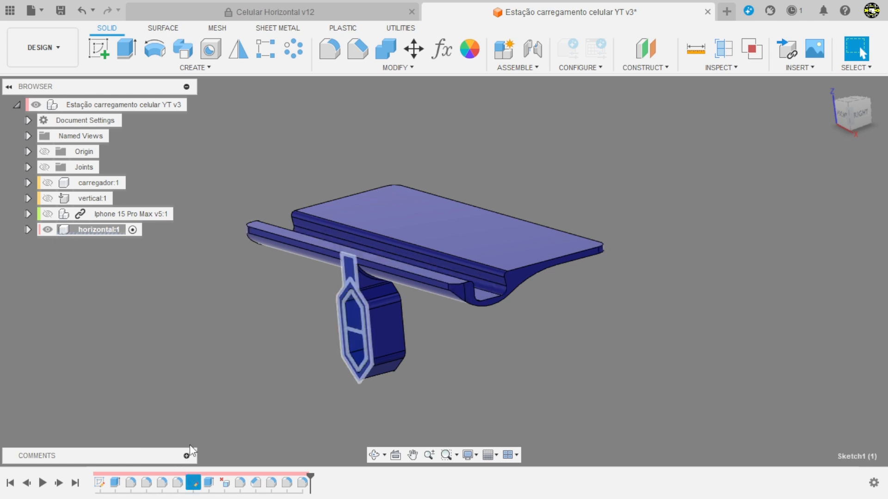
pyautogui.keyDown('shift'); pyautogui.moveTo(396, 297); pyautogui.dragTo(486, 361, button='middle'); pyautogui.keyUp('shift')
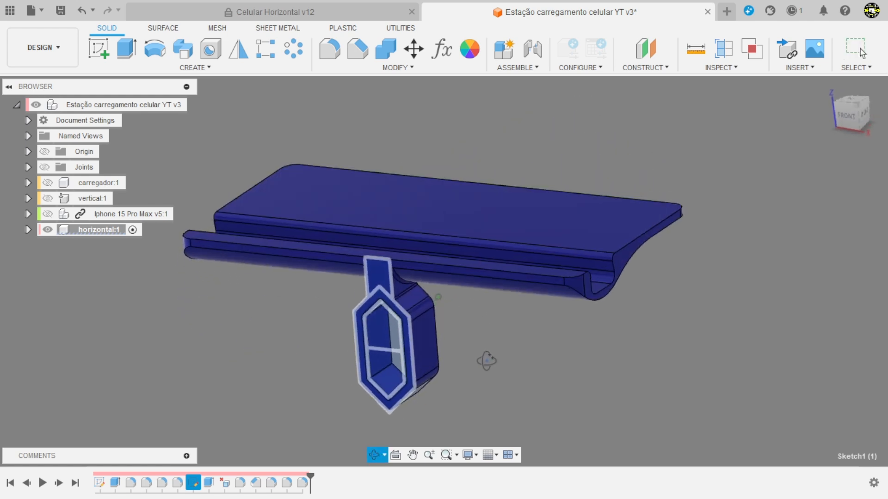
pyautogui.click(209, 482)
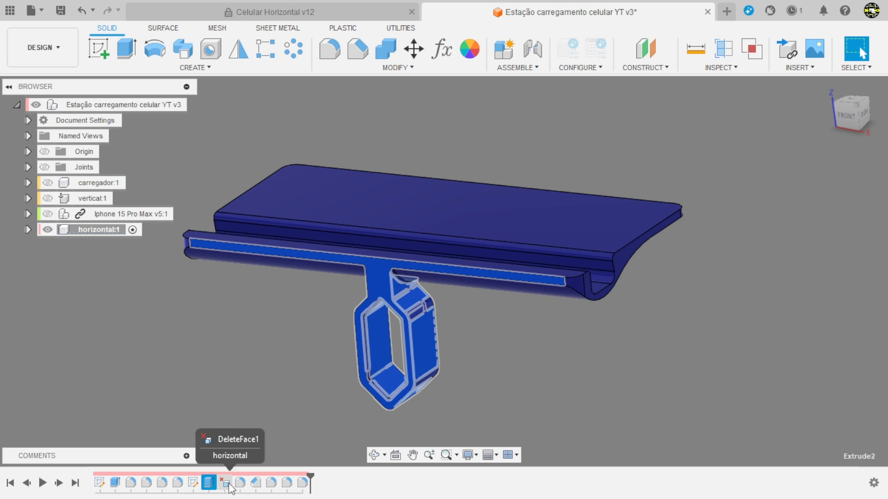
pyautogui.click(239, 483)
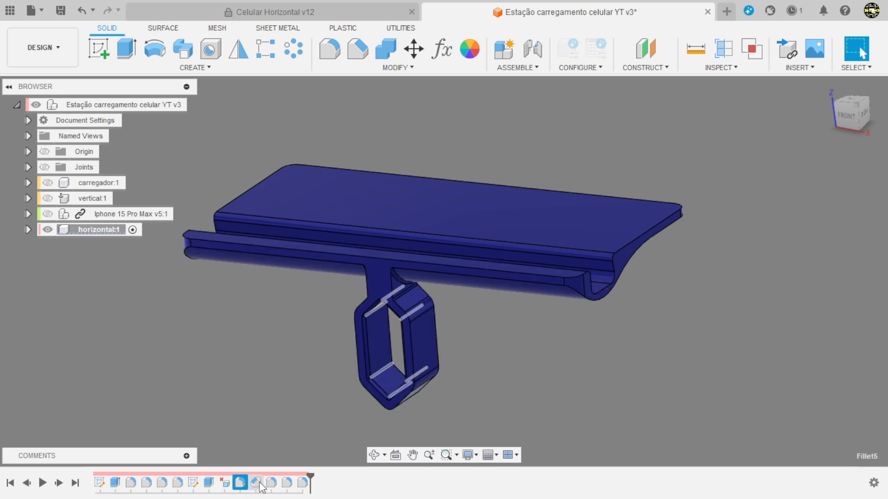
pyautogui.click(257, 484)
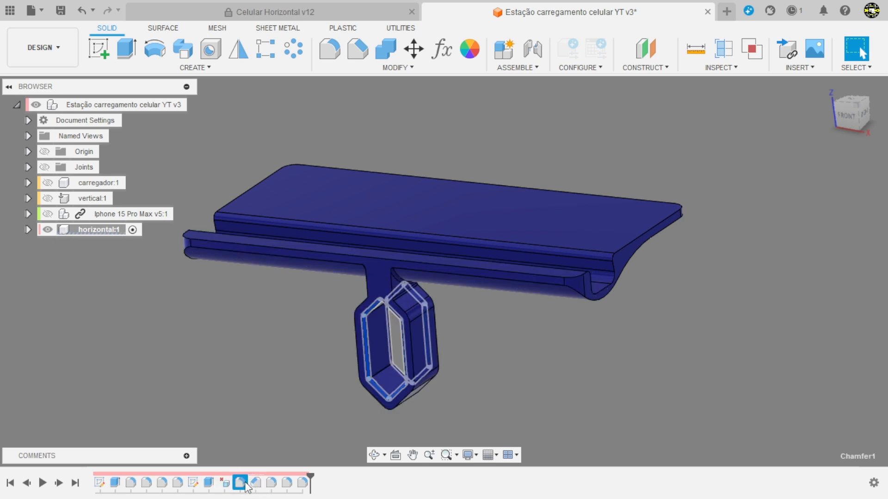
pyautogui.click(272, 484)
pyautogui.click(287, 483)
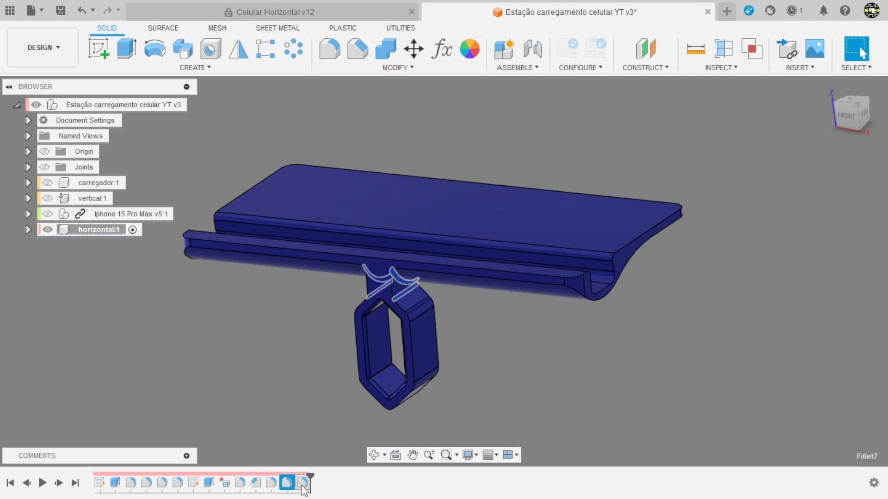
pyautogui.click(302, 485)
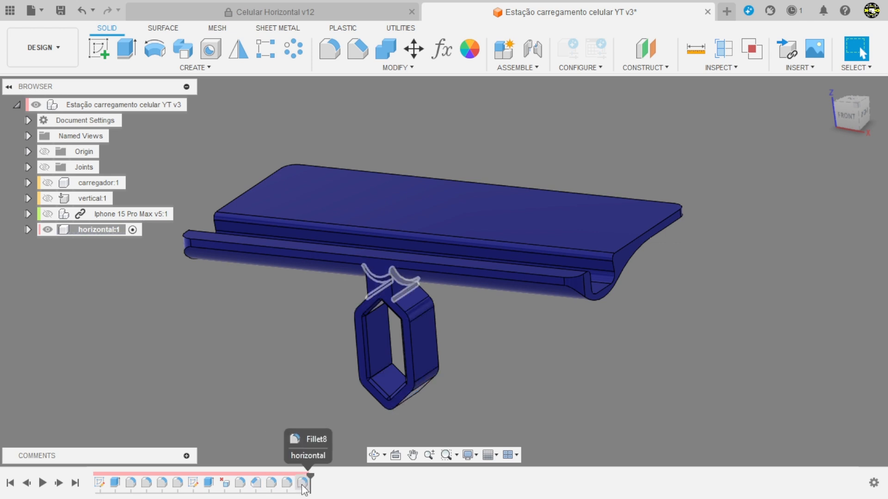
# Step: Delete all eight charger-holder features from the horizontal component, from the holder sketch through Fillet8, keeping only the tray
pyautogui.click(303, 485)
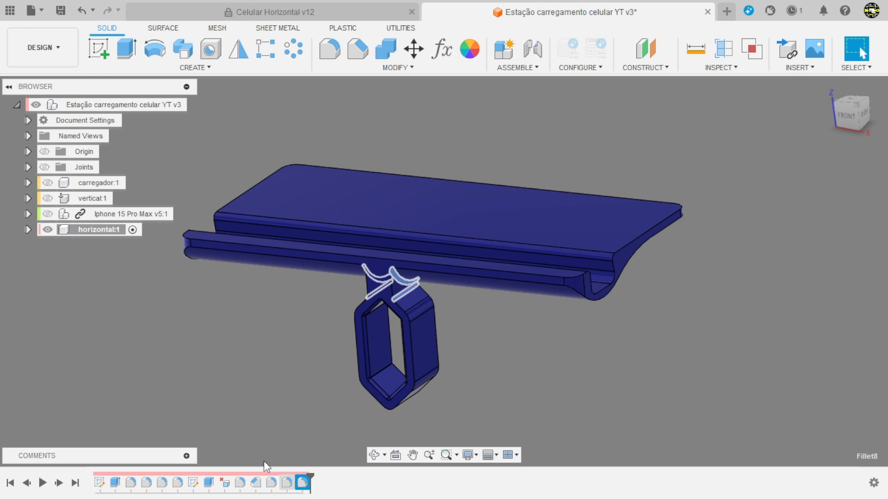
pyautogui.keyDown('shift'); pyautogui.click(194, 484); pyautogui.keyUp('shift')
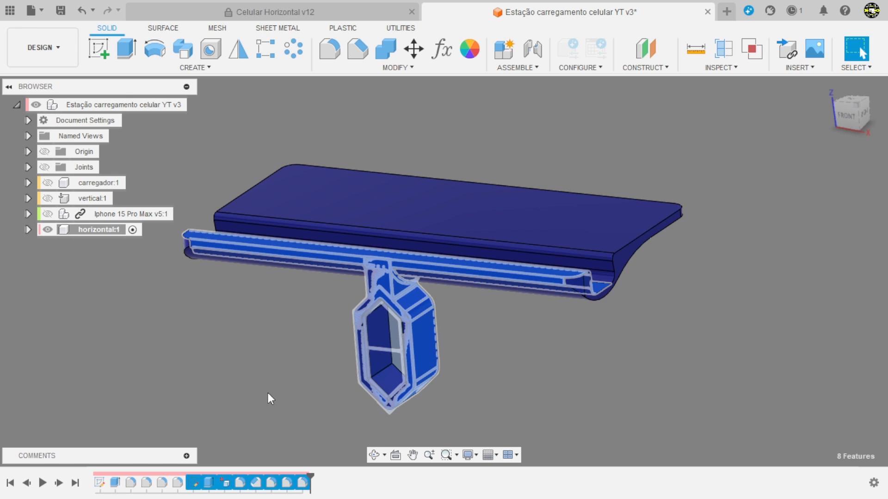
pyautogui.rightClick(272, 489)
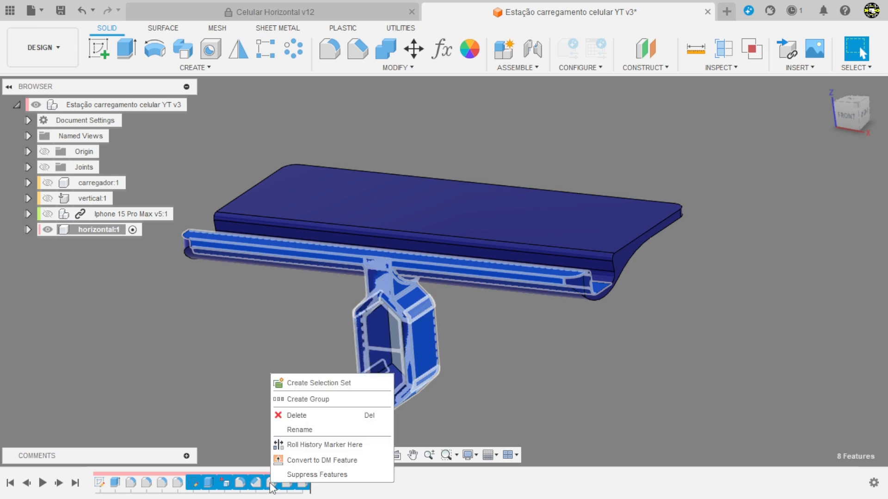
pyautogui.click(293, 418)
pyautogui.keyDown('shift'); pyautogui.moveTo(326, 417); pyautogui.dragTo(284, 368, button='middle'); pyautogui.keyUp('shift')
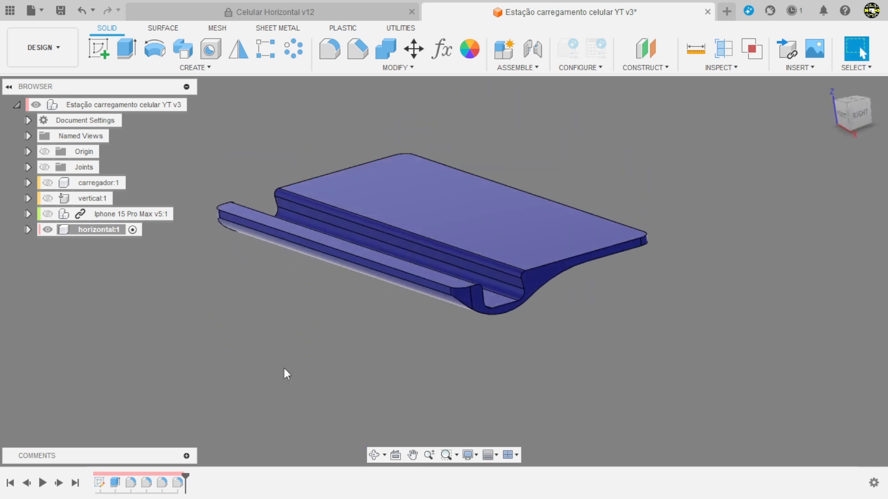
# Step: Start a sketch on the tray's front face and consult the celular horizontal.pdf drawing for the charger-holder dimensions
pyautogui.click(104, 45)
pyautogui.click(357, 219)
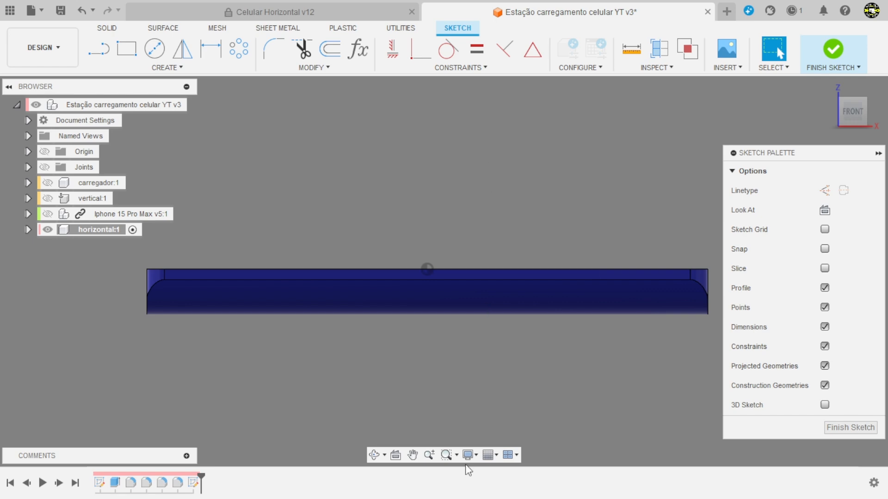
pyautogui.hotkey('alt', 'Tab')
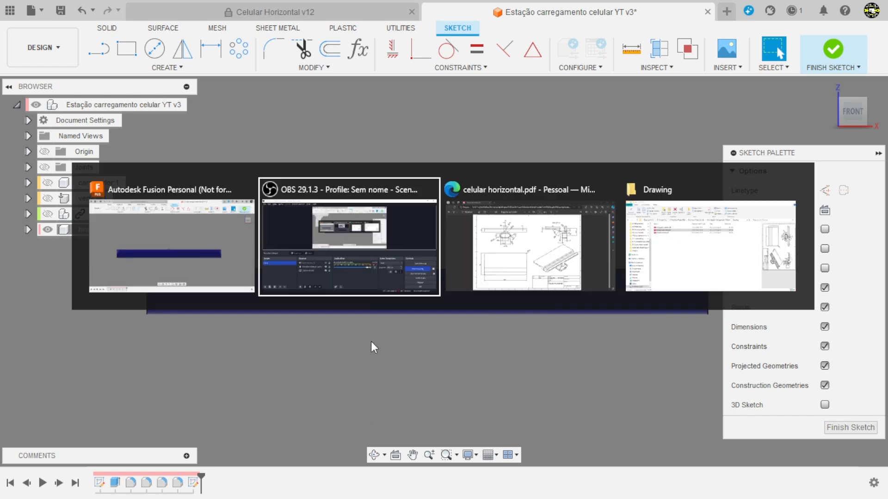
pyautogui.hotkey('alt', 'Tab')
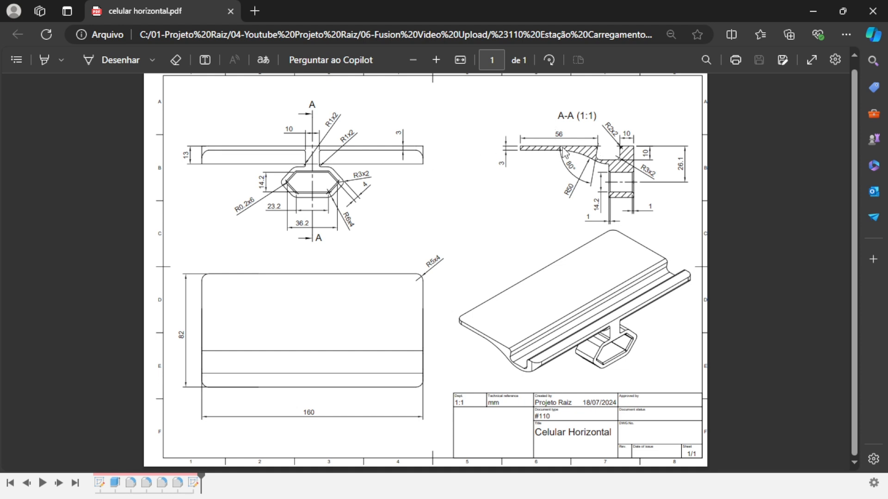
pyautogui.hotkey('alt', 'Tab')
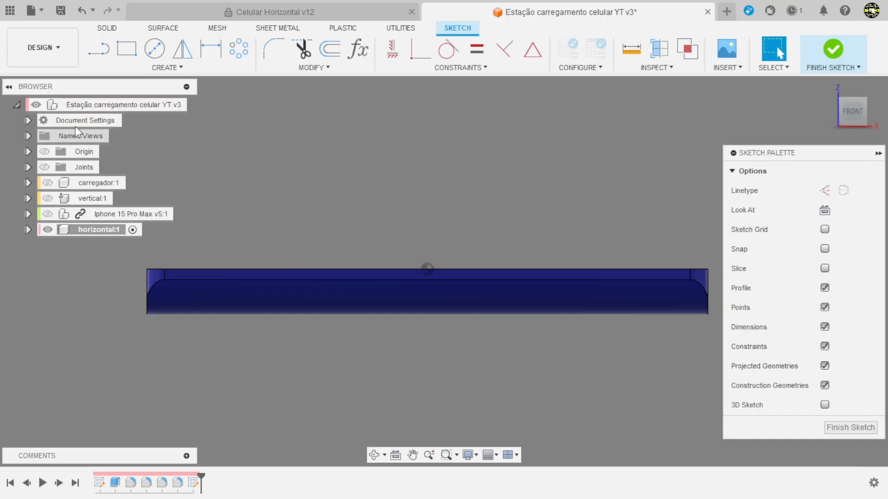
# Step: Sketch an upright two-point rectangle about 18.9 mm wide across the middle of the tray, extending above and below it
pyautogui.click(128, 46)
pyautogui.scroll(-2, 426, 204)
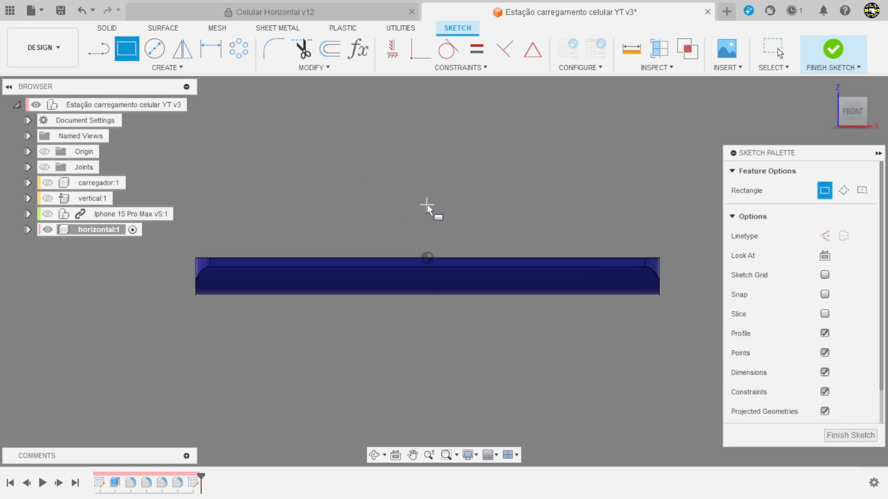
pyautogui.scroll(3, 425, 266)
pyautogui.click(394, 216)
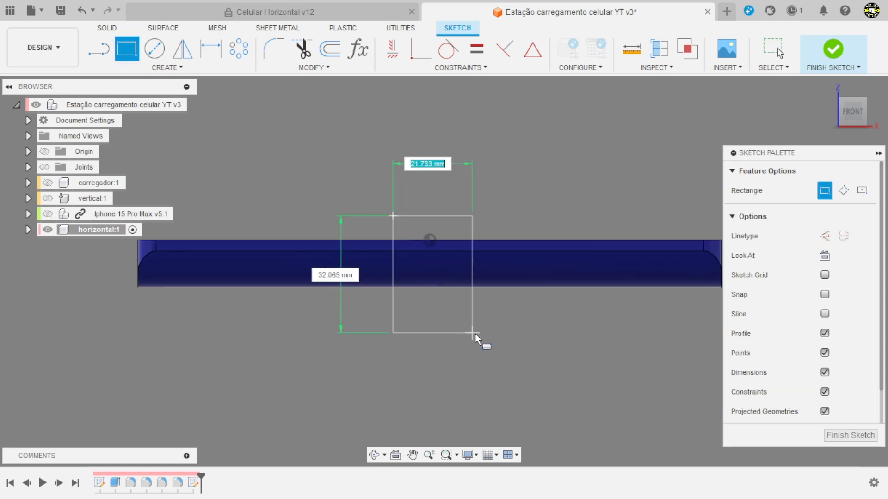
pyautogui.click(462, 344)
pyautogui.scroll(-2, 464, 276)
pyautogui.scroll(2, 478, 361)
pyautogui.press('Escape')
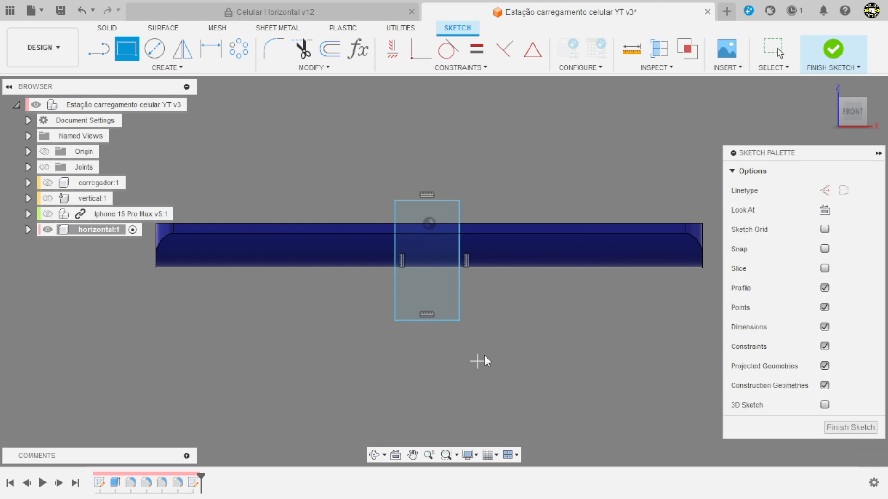
# Step: Centre the rectangle's upper edge on the origin with a MidPoint constraint
pyautogui.click(530, 61)
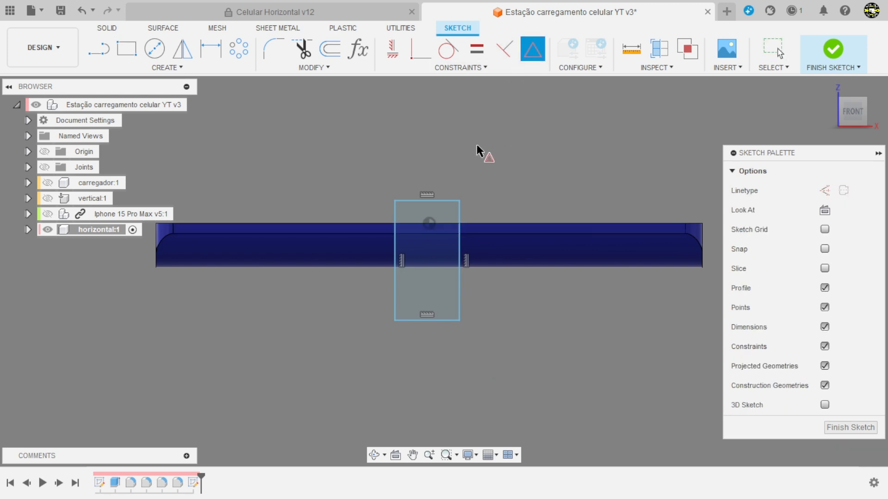
pyautogui.click(447, 203)
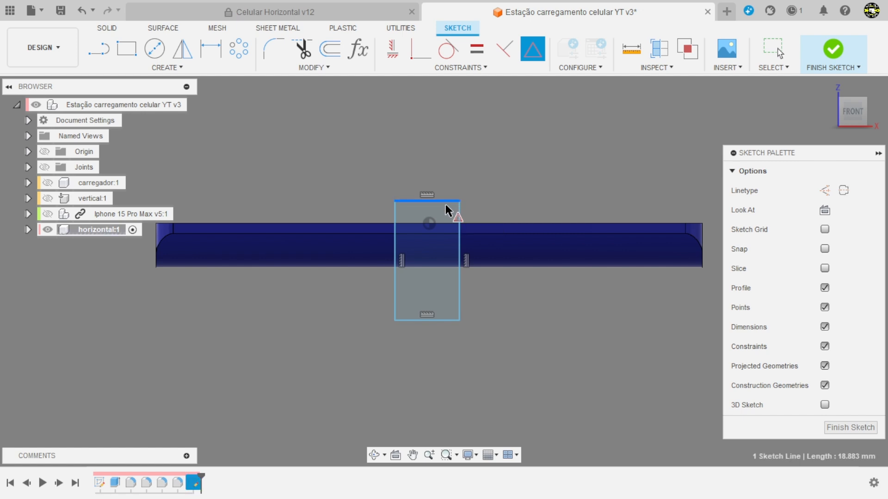
pyautogui.click(430, 226)
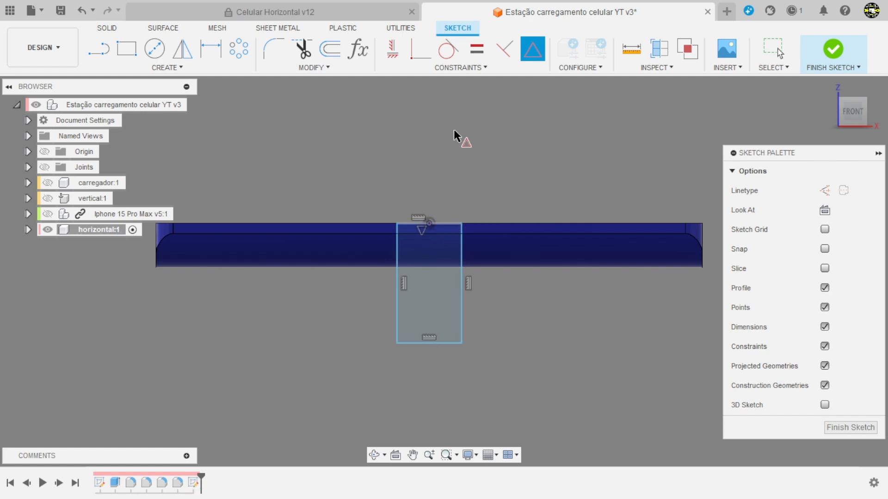
pyautogui.scroll(-1, 459, 138)
pyautogui.press('Escape')
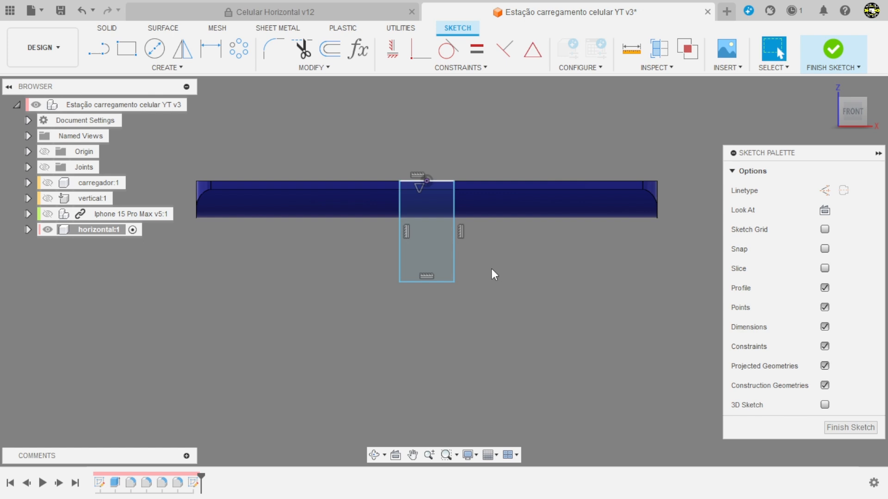
# Step: Set the rectangle's width to 10 mm and stretch its lower end further down below the tray
pyautogui.click(211, 48)
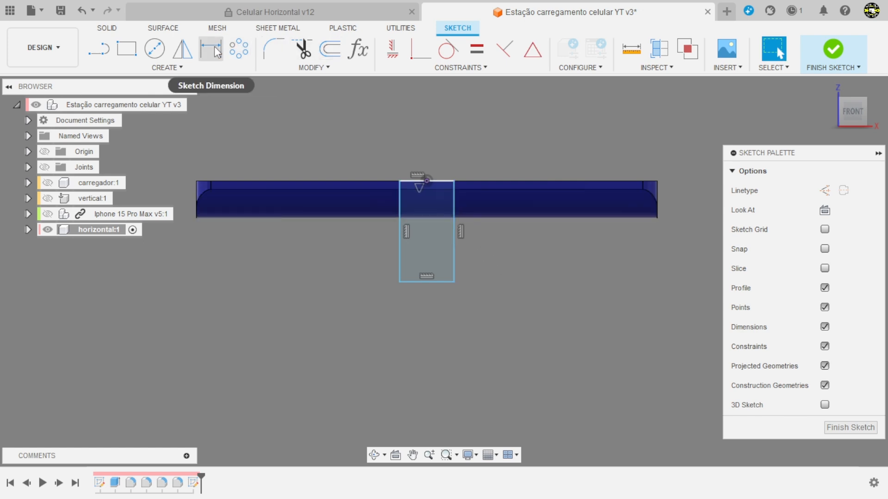
pyautogui.click(445, 182)
pyautogui.click(439, 141)
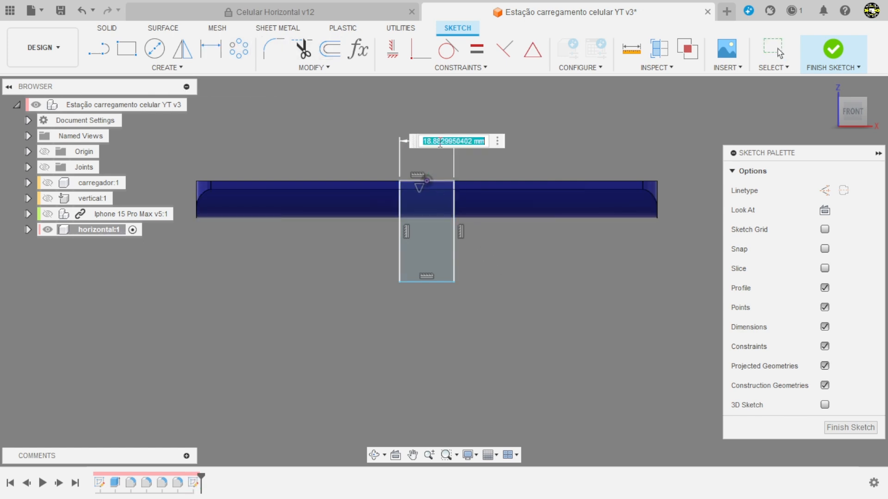
pyautogui.write('10')
pyautogui.press('Return')
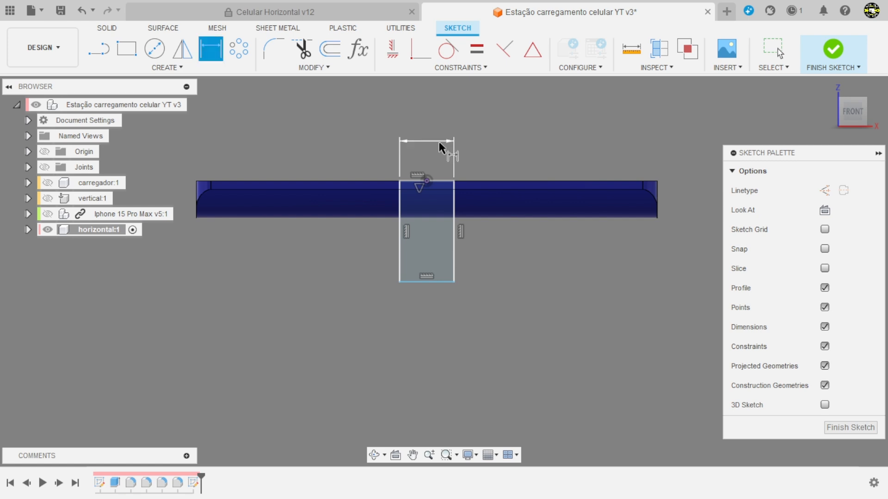
pyautogui.scroll(2, 445, 259)
pyautogui.press('Escape')
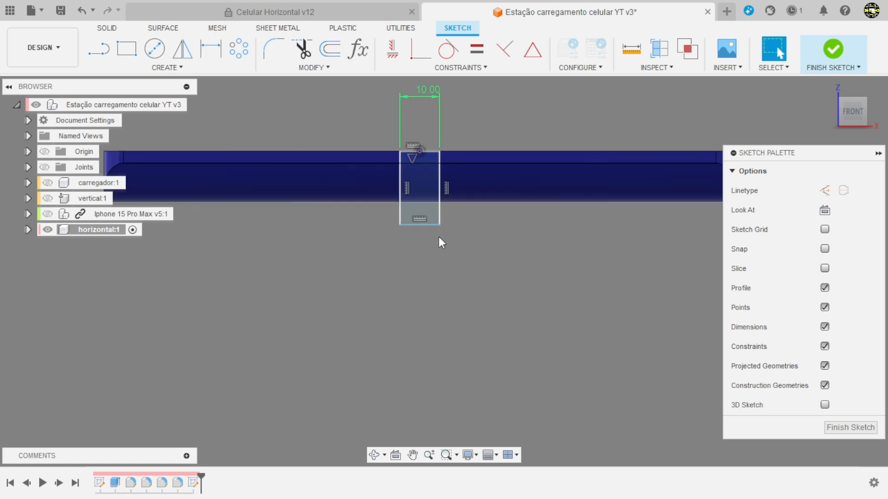
pyautogui.moveTo(440, 225); pyautogui.dragTo(440, 260)
pyautogui.scroll(-3, 448, 271)
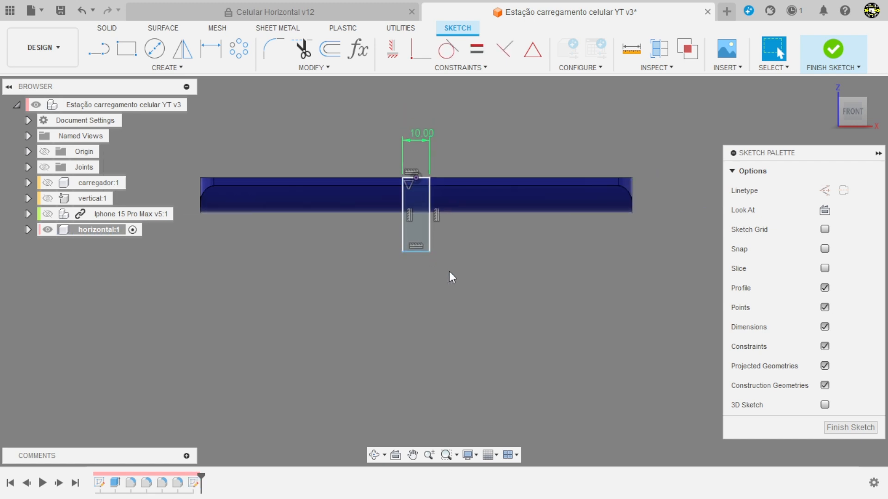
# Step: Sketch a closed six-sided outline below the rectangle with pointed sides and a horizontal upper edge about 60.5 mm long
pyautogui.click(96, 49)
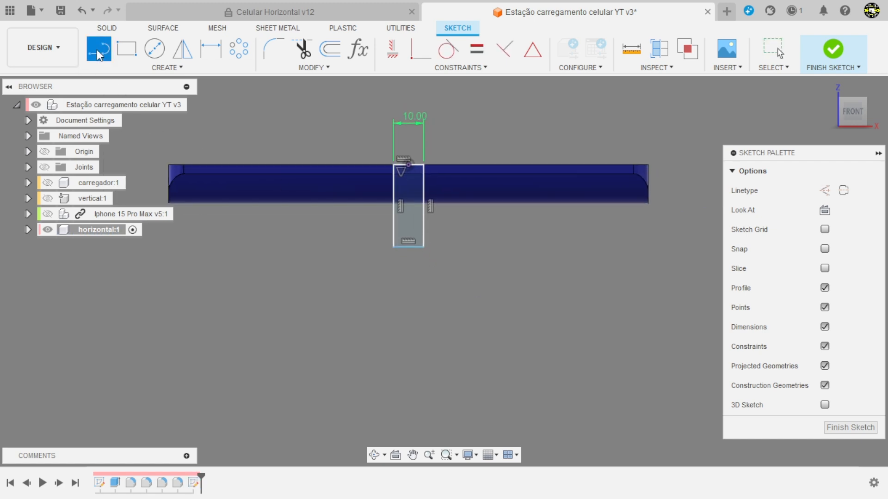
pyautogui.click(269, 312)
pyautogui.click(314, 269)
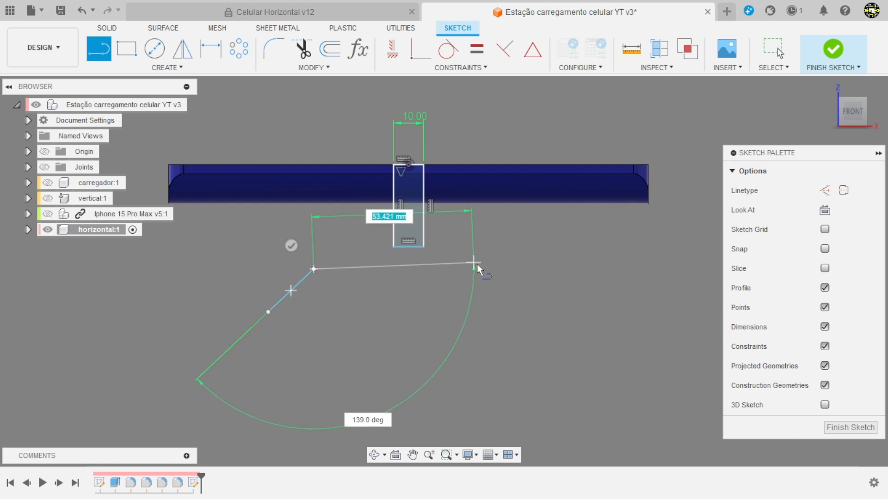
pyautogui.click(495, 268)
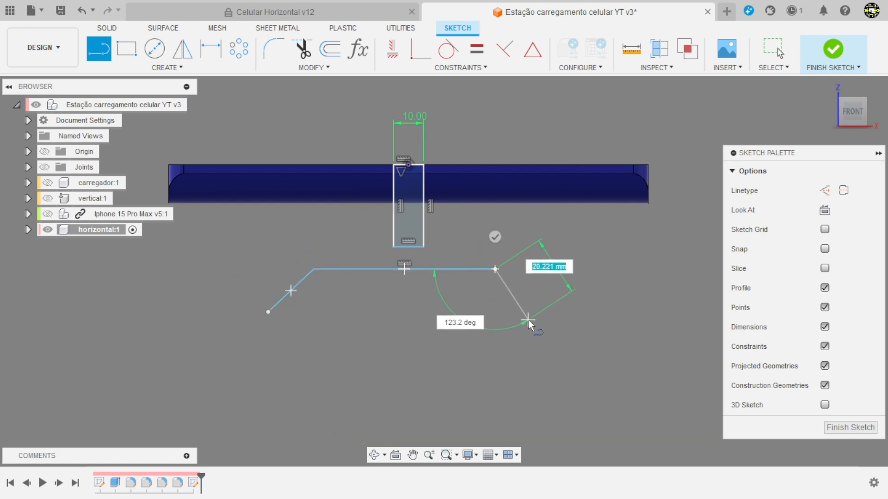
pyautogui.click(528, 321)
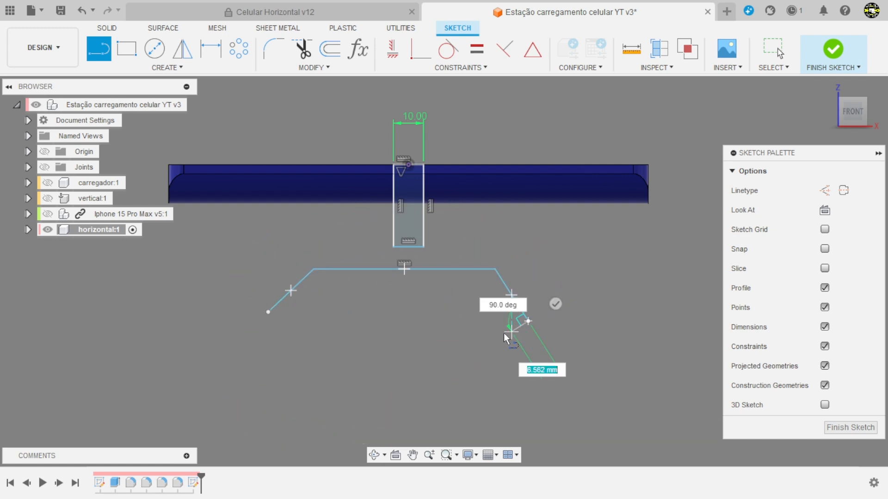
pyautogui.click(485, 360)
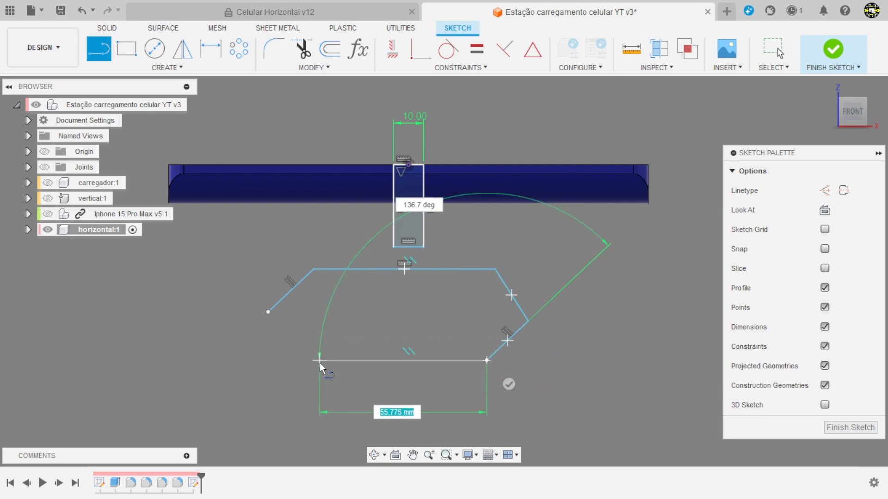
pyautogui.click(320, 361)
pyautogui.click(269, 312)
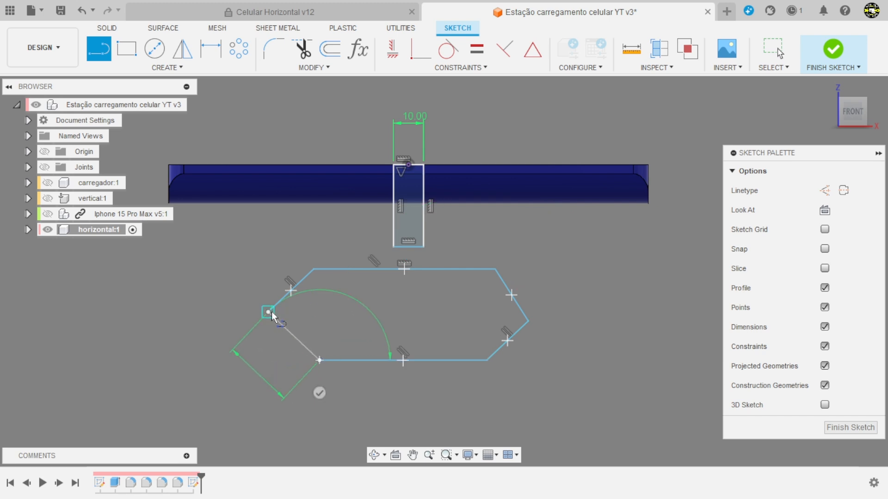
pyautogui.press('Escape')
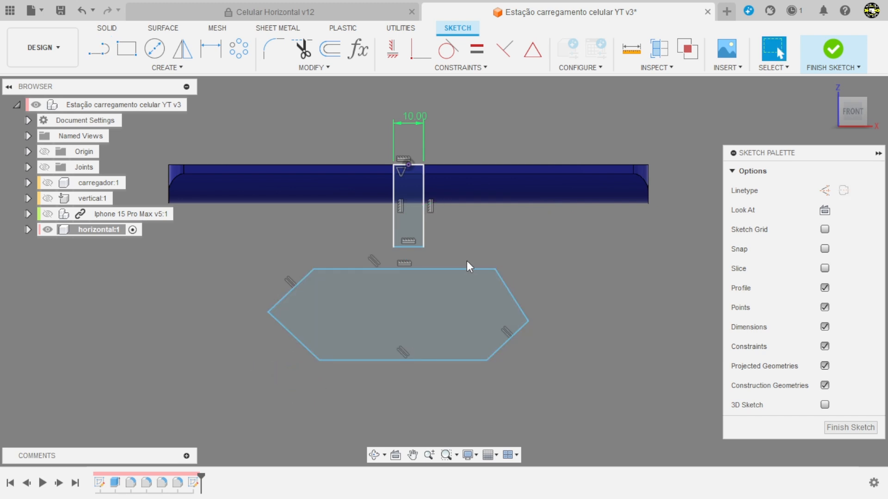
# Step: Centre the hexagon's upper edge on the rectangle's lower edge with a MidPoint constraint
pyautogui.click(534, 53)
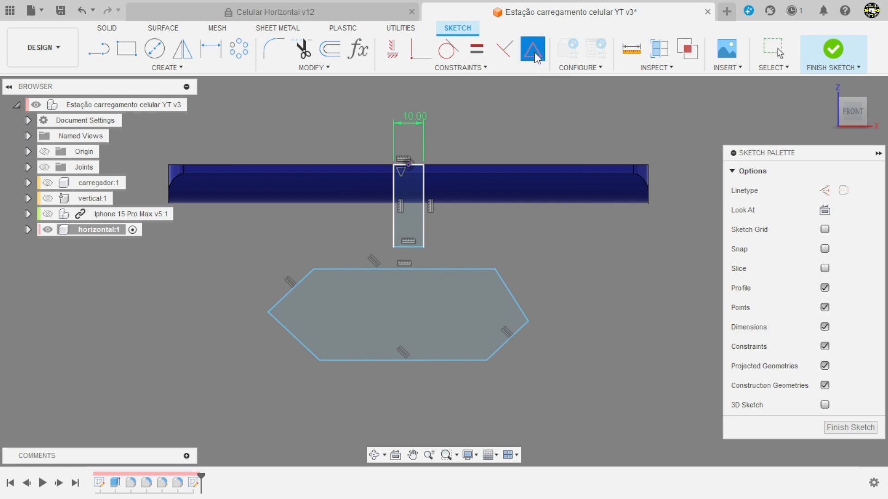
pyautogui.click(455, 271)
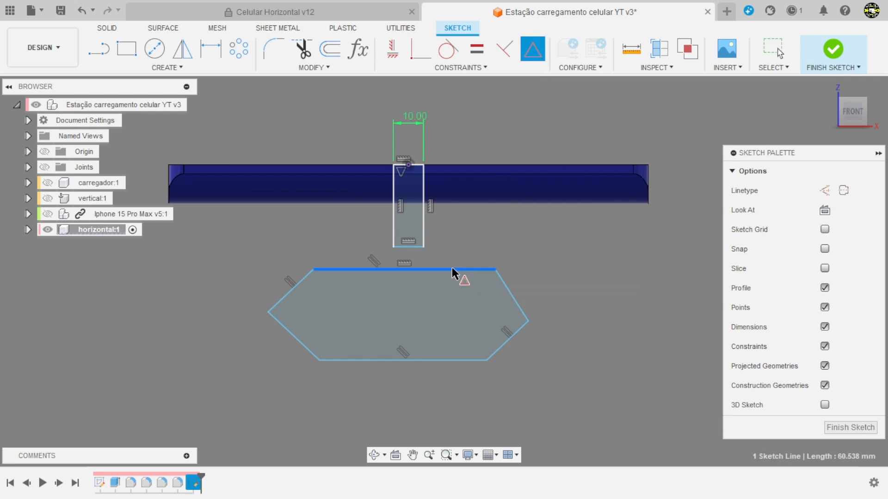
pyautogui.click(412, 248)
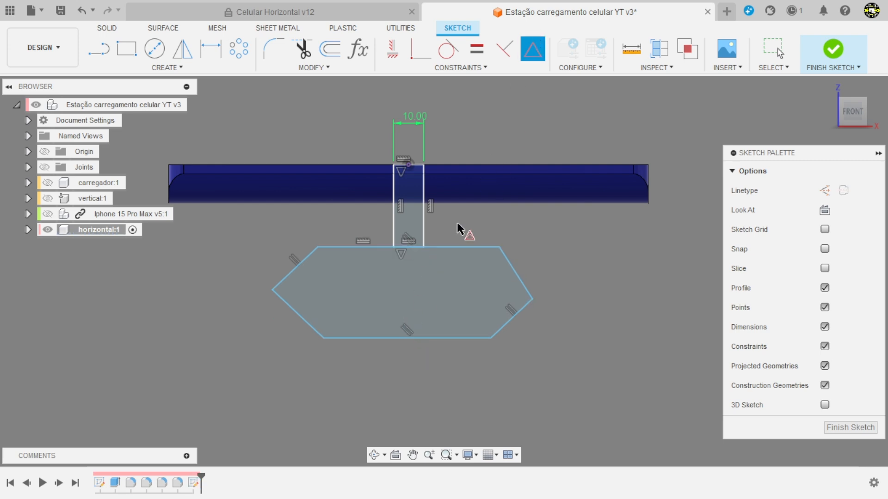
pyautogui.scroll(2, 474, 277)
pyautogui.press('Escape')
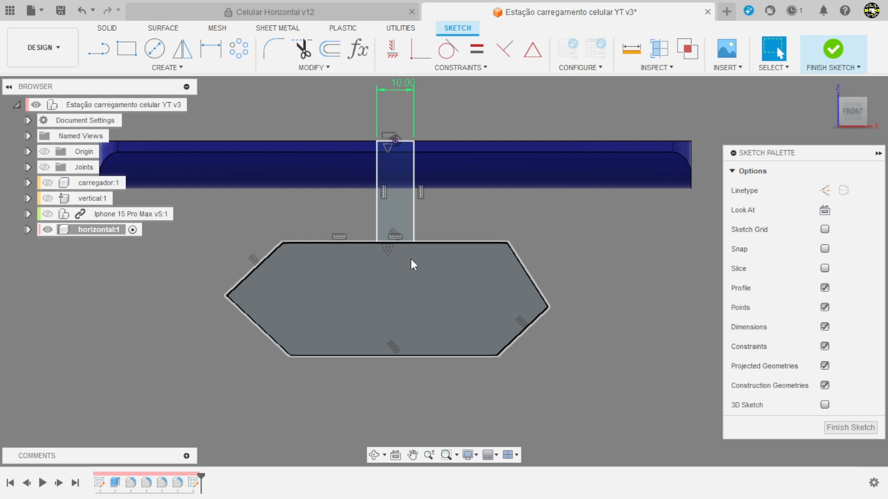
# Step: Make the hexagon's lower-left edge parallel to its upper-right edge with a Parallel constraint
pyautogui.click(411, 259)
pyautogui.click(473, 66)
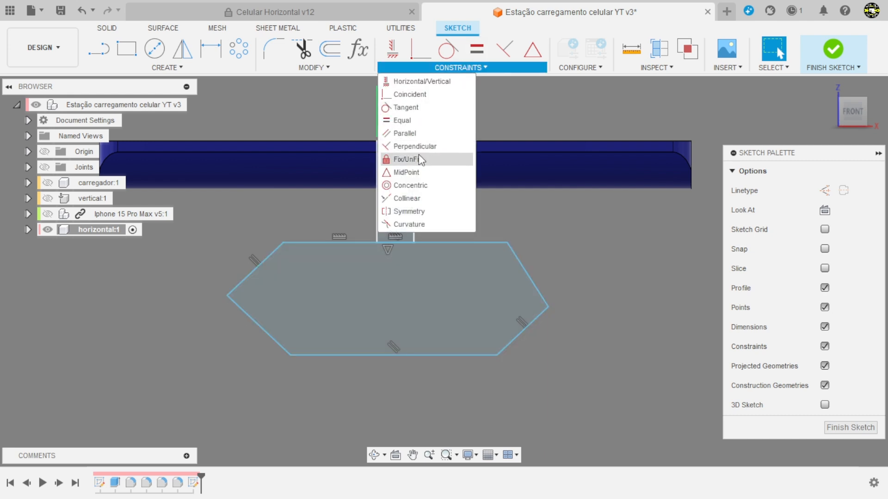
pyautogui.click(405, 134)
pyautogui.click(525, 272)
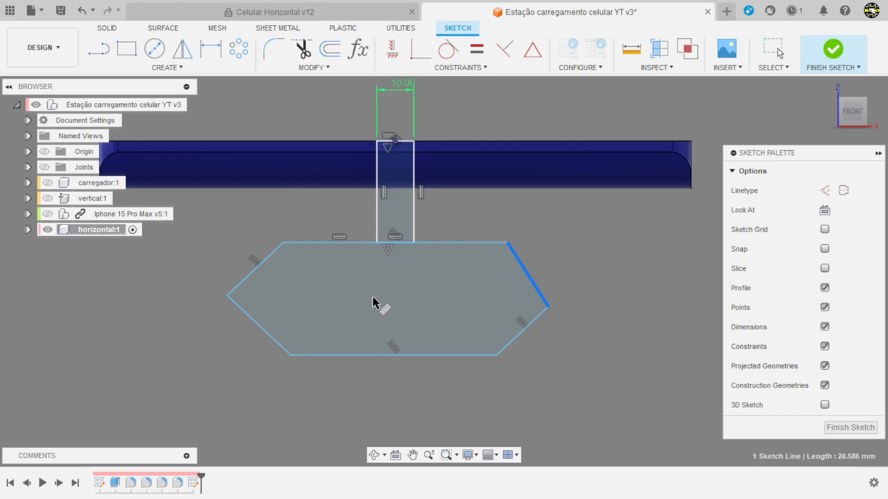
pyautogui.click(269, 335)
pyautogui.click(270, 336)
pyautogui.scroll(-2, 407, 309)
pyautogui.scroll(3, 406, 310)
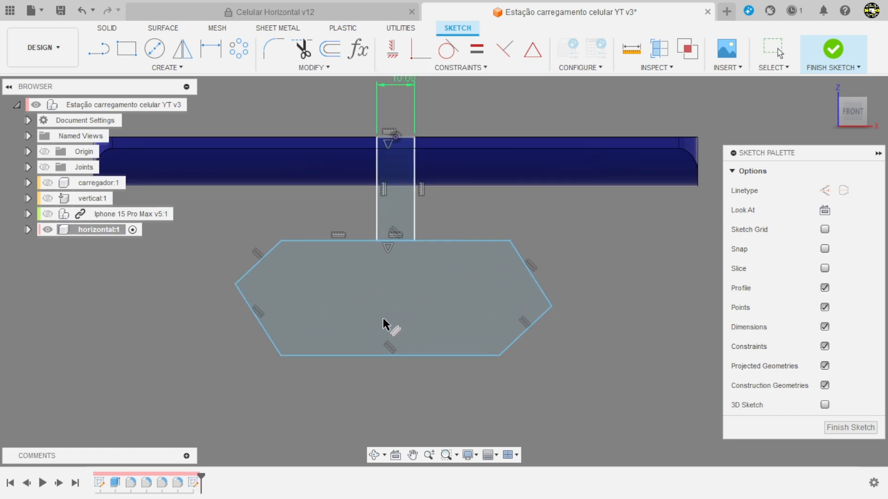
pyautogui.press('Escape')
# Step: Align the hexagon's upper and lower corners vertically and its two side corners horizontally with Horizontal/Vertical constraints
pyautogui.click(392, 48)
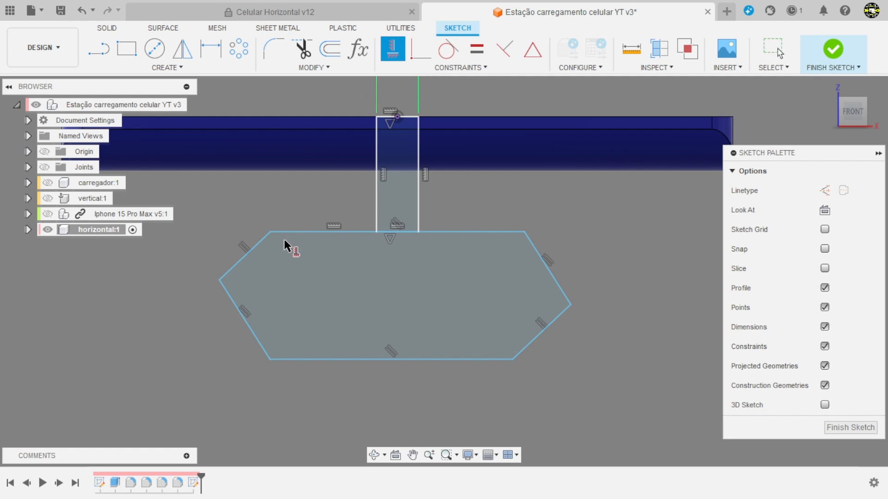
pyautogui.click(271, 232)
pyautogui.click(269, 359)
pyautogui.click(523, 232)
pyautogui.click(510, 361)
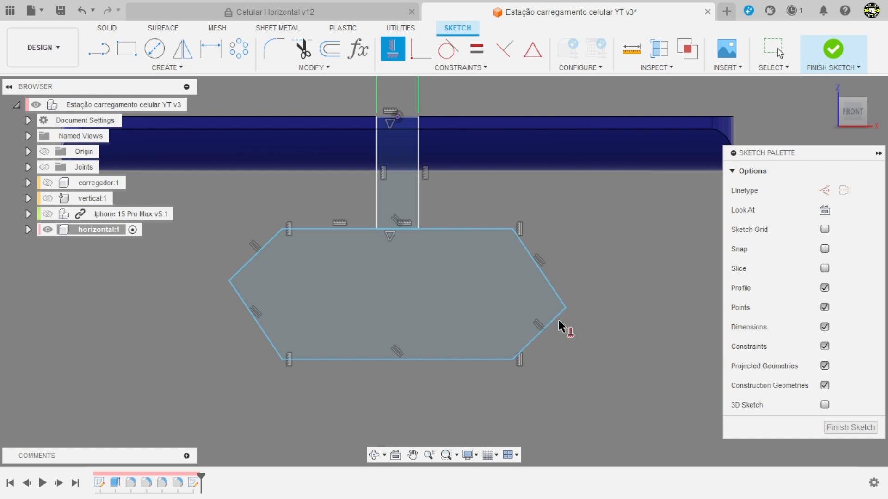
pyautogui.click(565, 308)
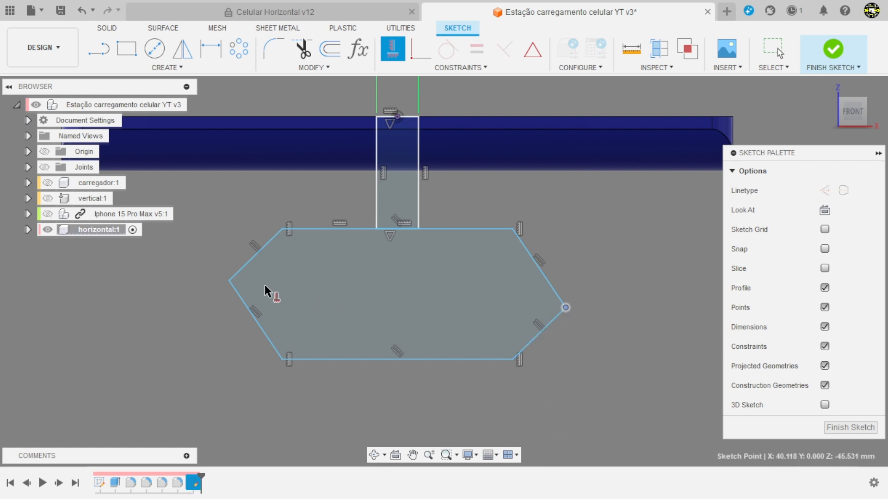
pyautogui.click(232, 281)
pyautogui.scroll(-2, 407, 358)
pyautogui.scroll(2, 440, 370)
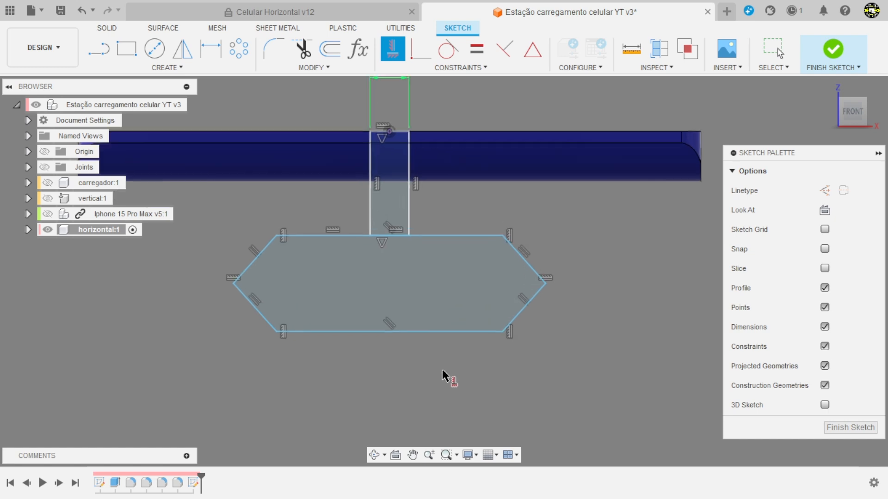
pyautogui.press('Escape')
# Step: Draw a line between the hexagon's two side corners and convert it to a construction line
pyautogui.click(97, 54)
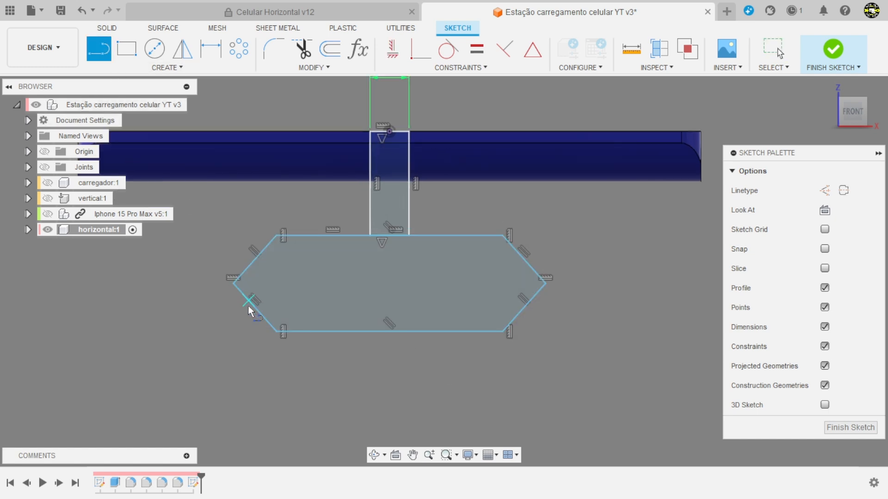
pyautogui.click(234, 284)
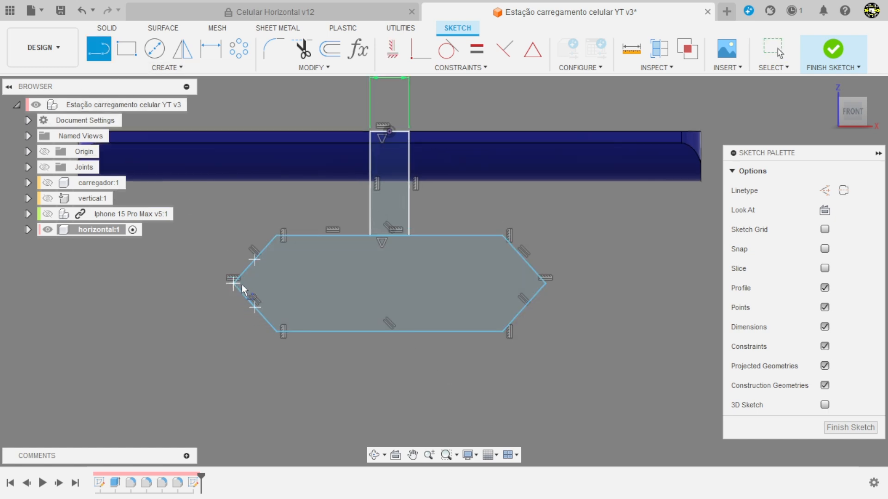
pyautogui.click(545, 285)
pyautogui.press('Escape')
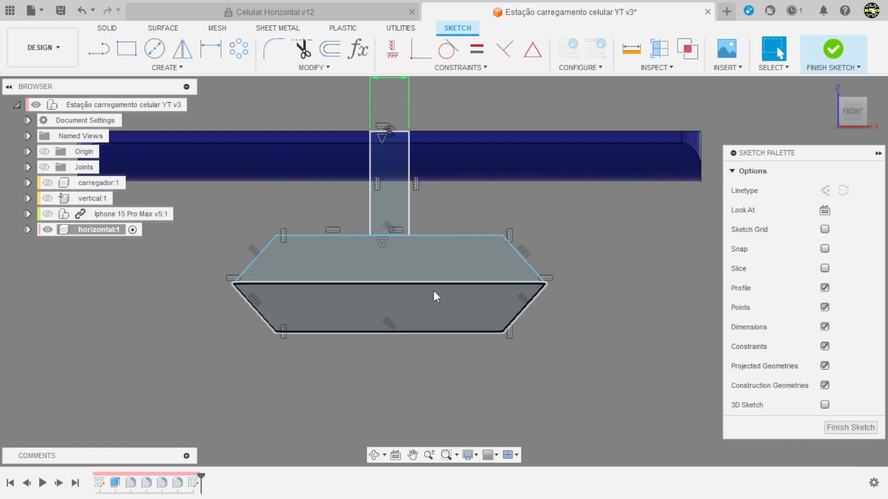
pyautogui.click(435, 286)
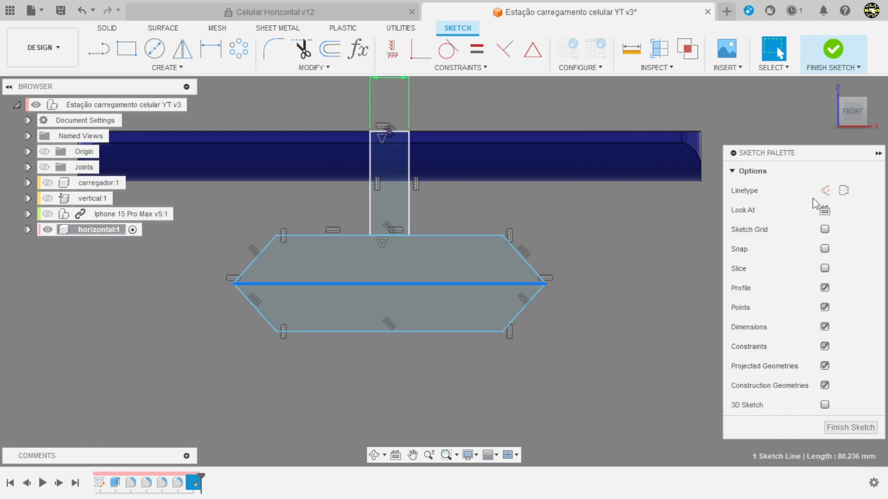
pyautogui.click(824, 190)
pyautogui.click(622, 263)
# Step: Shrink the hexagon to about 23.2 mm across its side corners and dimension its height as 14.2 mm
pyautogui.scroll(-2, 374, 362)
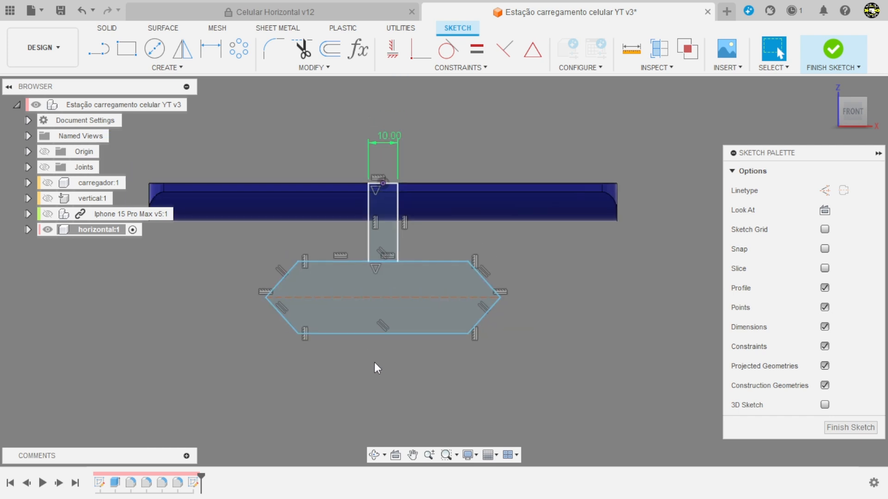
pyautogui.scroll(-1, 615, 259)
pyautogui.scroll(2, 615, 259)
pyautogui.scroll(-2, 518, 301)
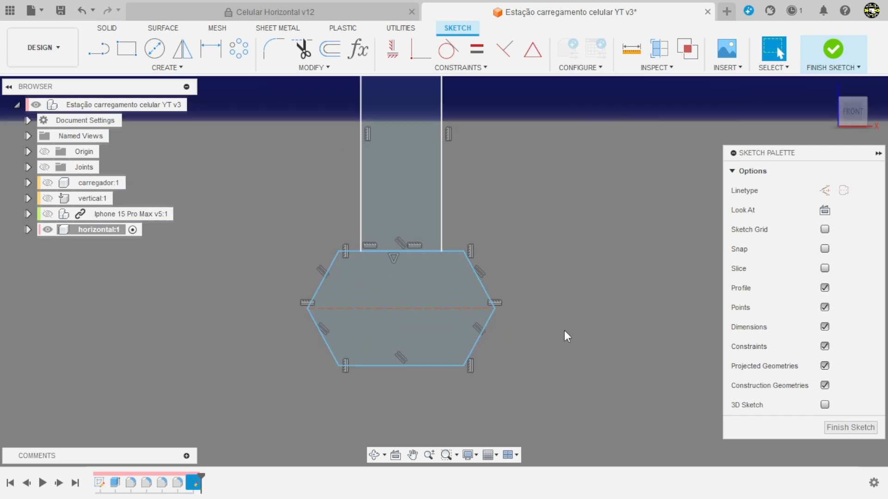
pyautogui.press('d')
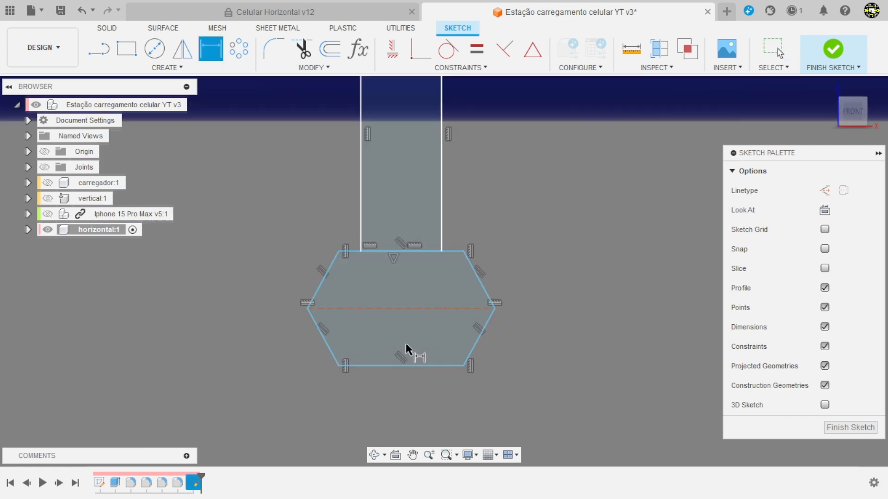
pyautogui.click(384, 251)
pyautogui.press('Escape')
pyautogui.press('d')
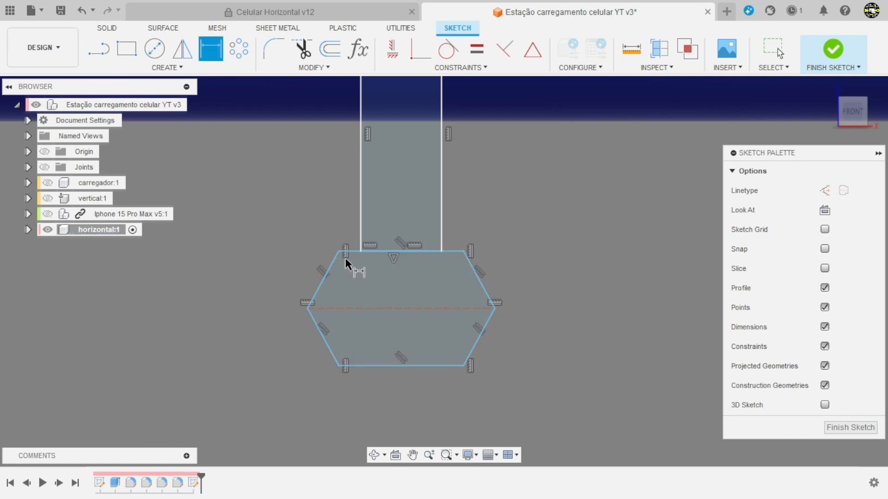
pyautogui.click(351, 252)
pyautogui.click(352, 366)
pyautogui.click(244, 320)
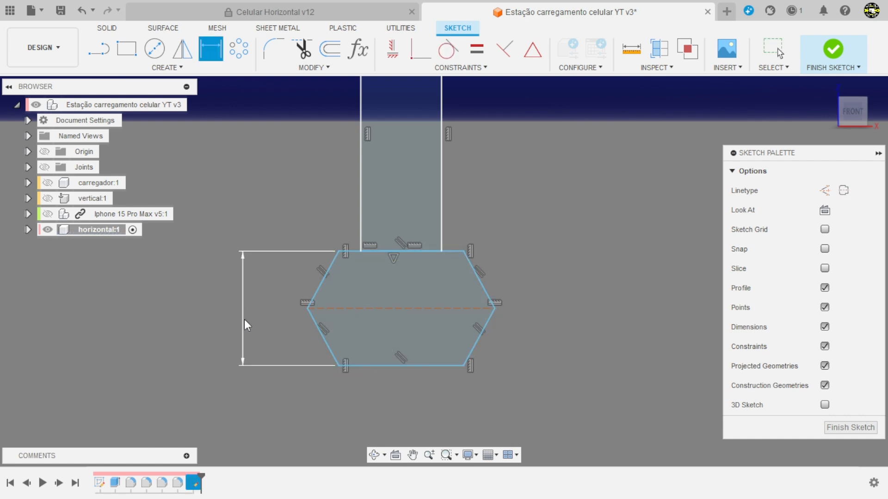
pyautogui.press('Return')
# Step: Dimension the hexagon's construction centreline and set its length to 36.2 mm
pyautogui.scroll(1, 351, 349)
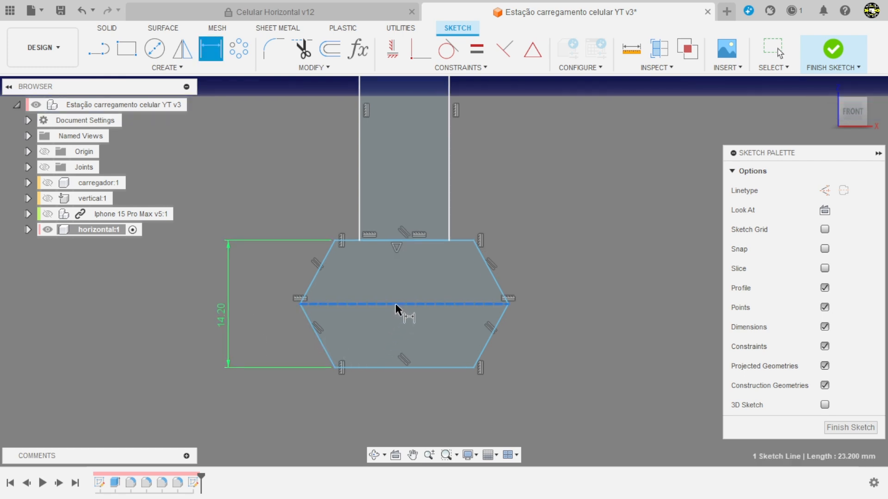
pyautogui.click(395, 303)
pyautogui.click(395, 402)
pyautogui.write('36,2')
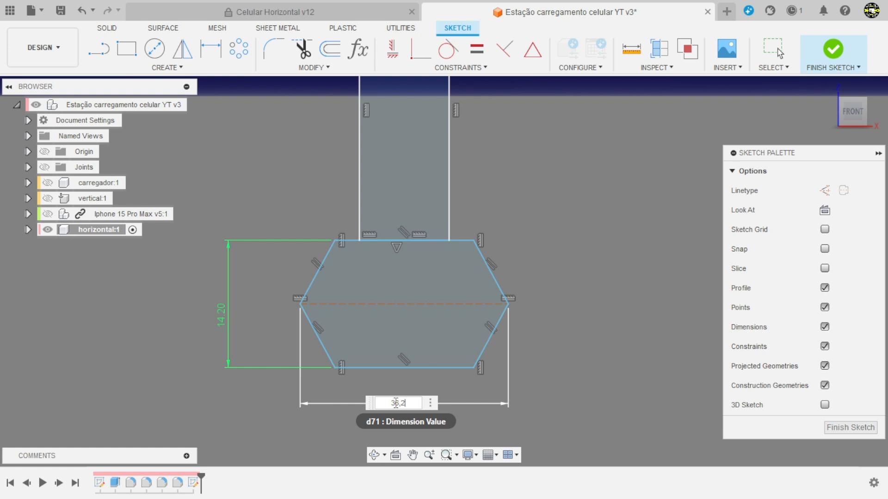
pyautogui.press('Return')
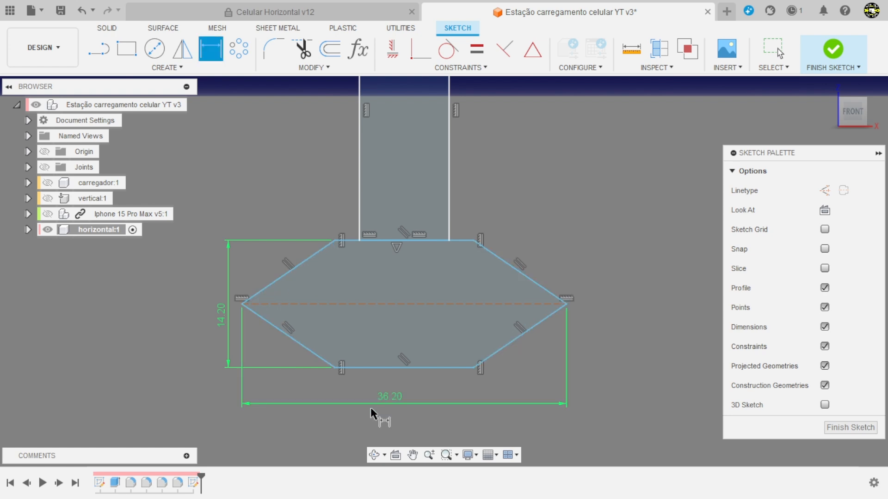
# Step: Dimension the hexagon's lower edge and set its length to 23.2 mm
pyautogui.scroll(-2, 395, 324)
pyautogui.scroll(2, 402, 361)
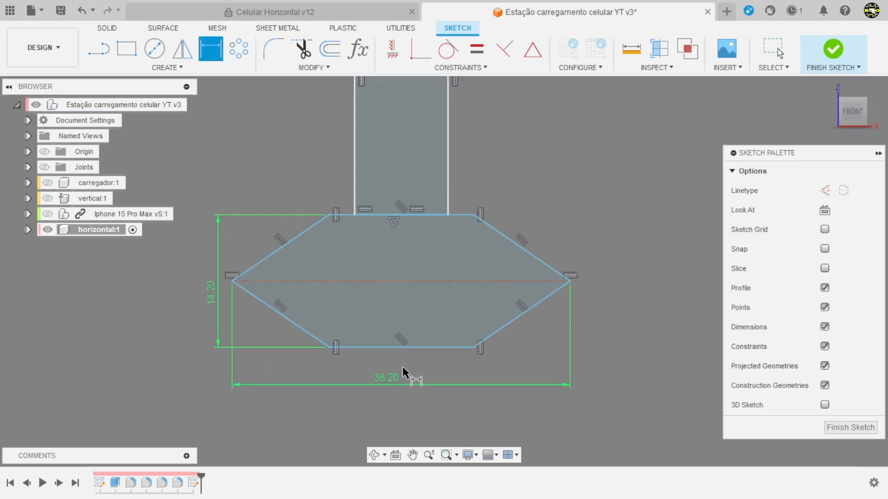
pyautogui.click(421, 348)
pyautogui.click(418, 405)
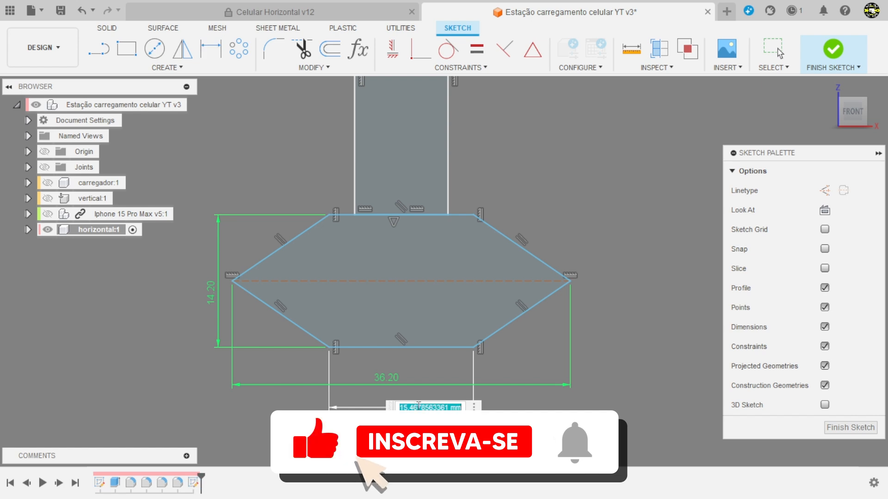
pyautogui.write('23.2')
pyautogui.press('Return')
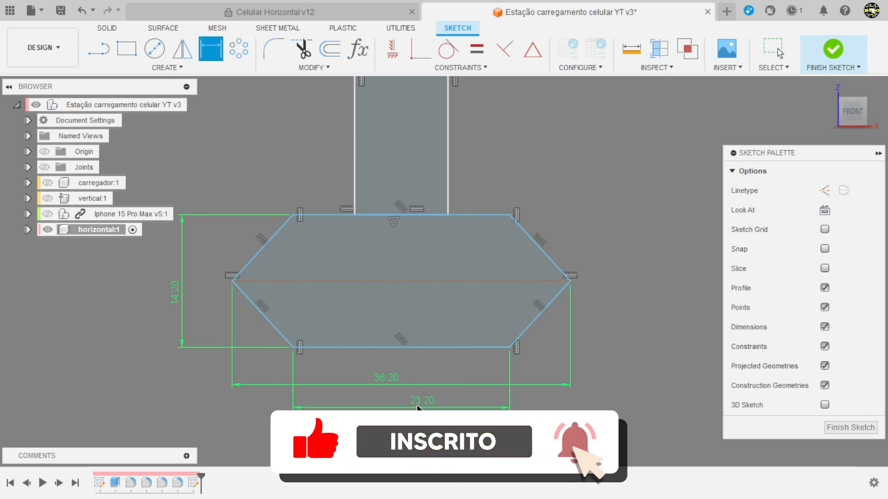
# Step: Dimension the distance between the stem's upper edge and the hexagon's construction centreline and set it to 26.1 mm
pyautogui.scroll(-3, 470, 341)
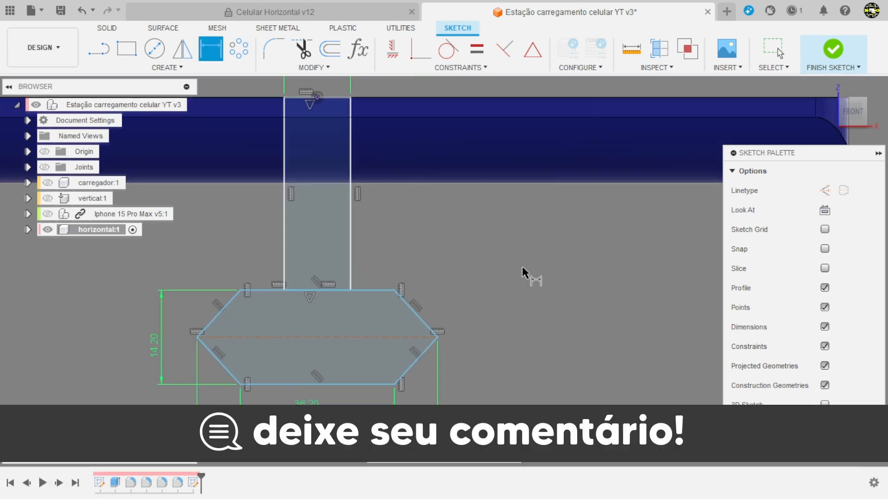
pyautogui.click(381, 331)
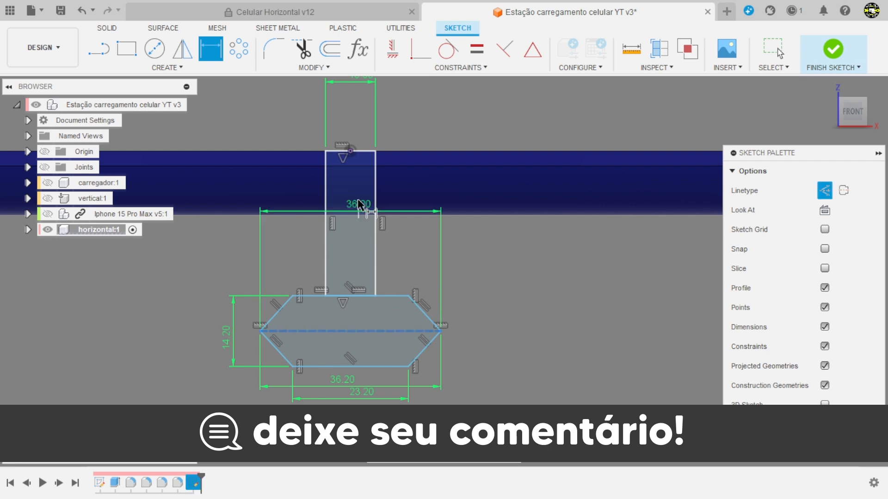
pyautogui.click(360, 152)
pyautogui.click(496, 248)
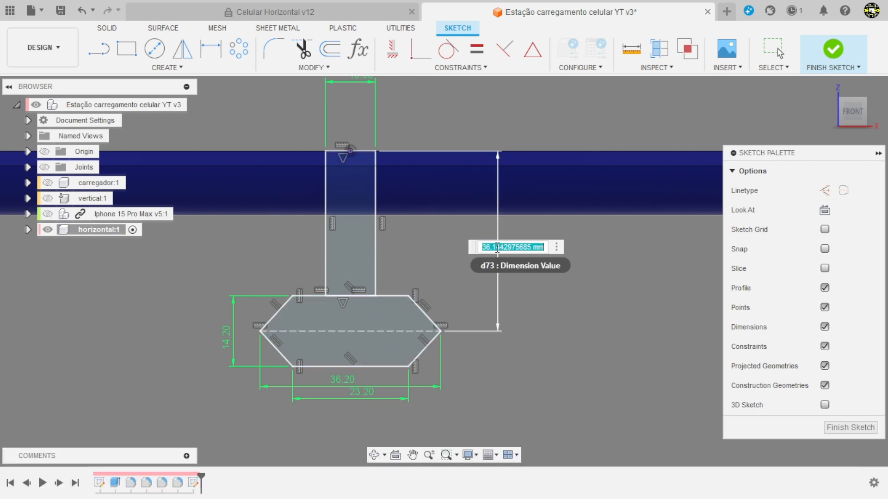
pyautogui.write('26,1')
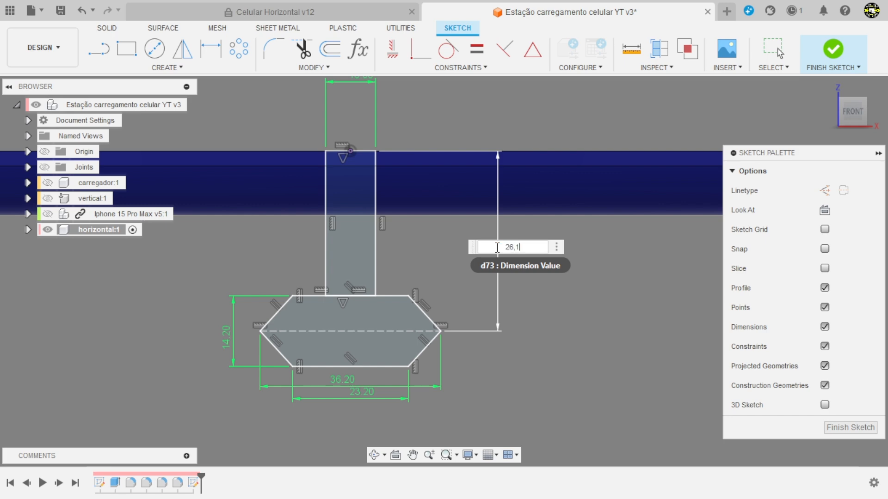
pyautogui.press('Return')
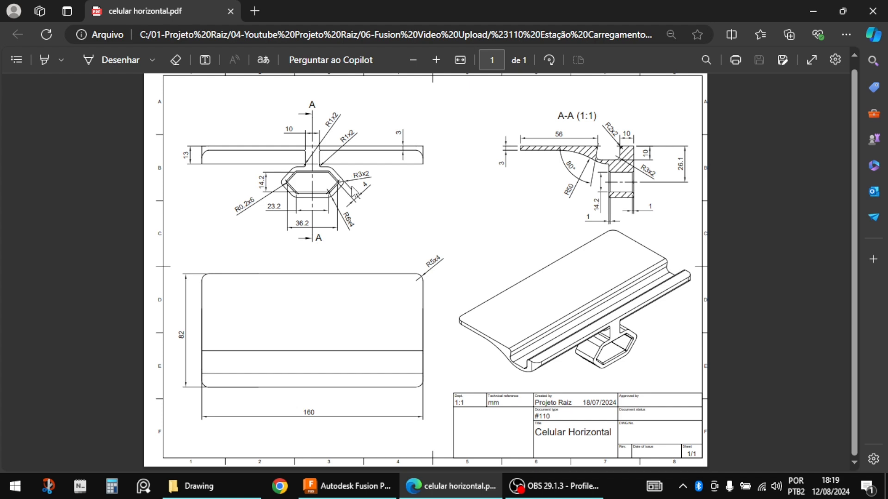
# Step: Return to Fusion, offset the hexagon outward by 4 mm, and finish the sketch
pyautogui.hotkey('alt', 'Tab')
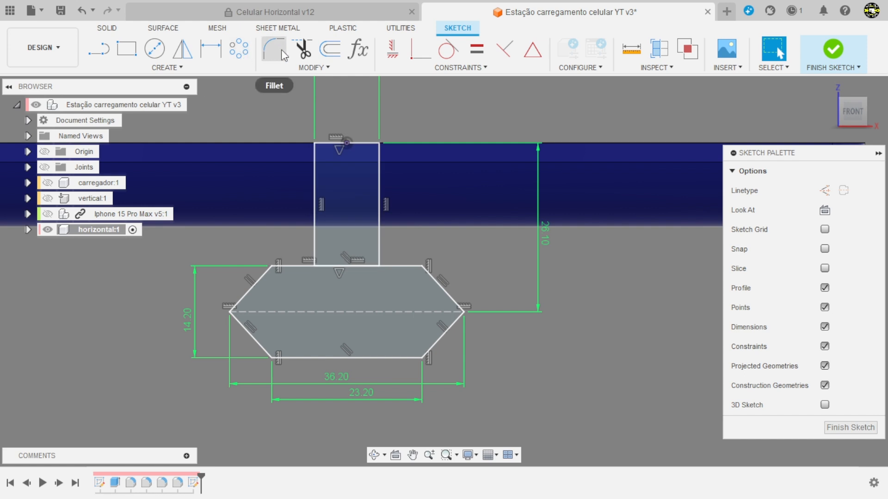
pyautogui.click(330, 49)
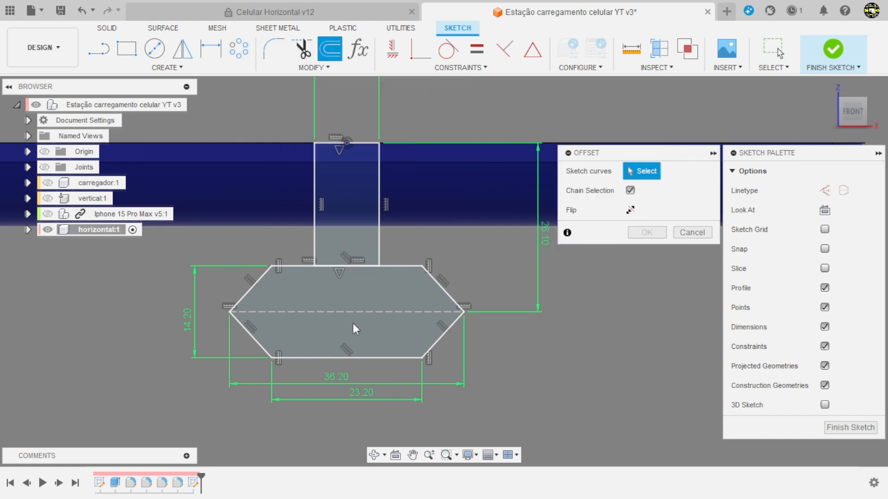
pyautogui.click(407, 267)
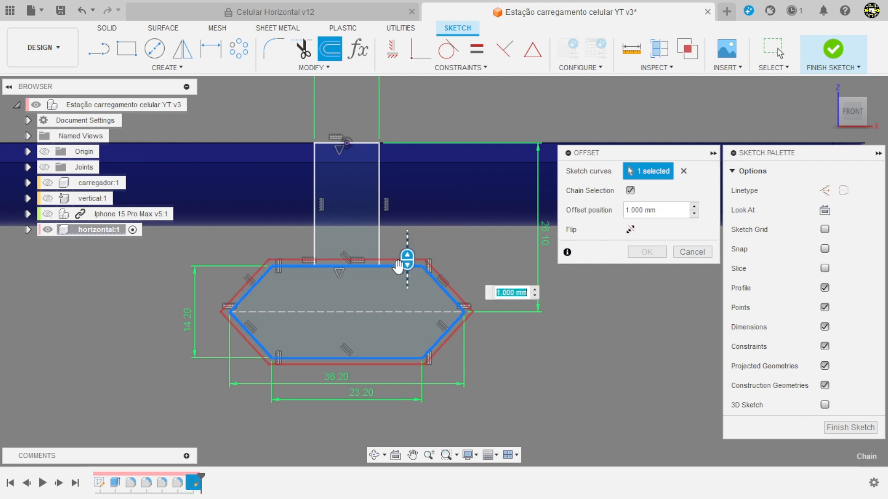
pyautogui.write('4')
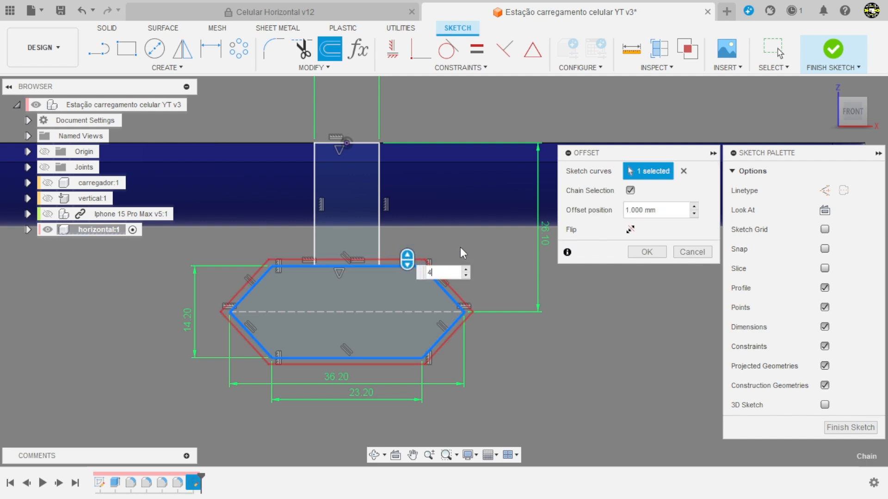
pyautogui.press('Return')
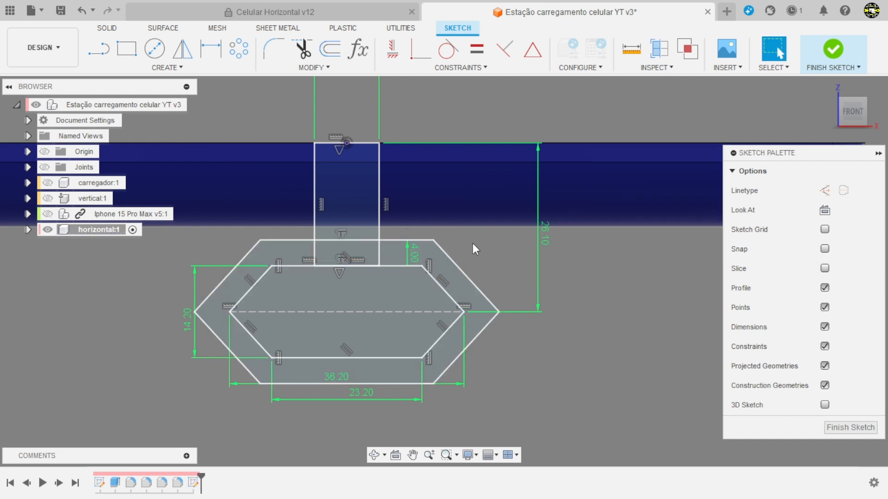
pyautogui.scroll(-3, 483, 264)
pyautogui.moveTo(527, 291)
pyautogui.keyDown('shift'); pyautogui.mouseDown(button='middle')
pyautogui.moveTo(586, 343)
pyautogui.moveTo(545, 366)
pyautogui.mouseUp(button='middle'); pyautogui.keyUp('shift')
pyautogui.scroll(-3, 550, 334)
pyautogui.scroll(3, 388, 418)
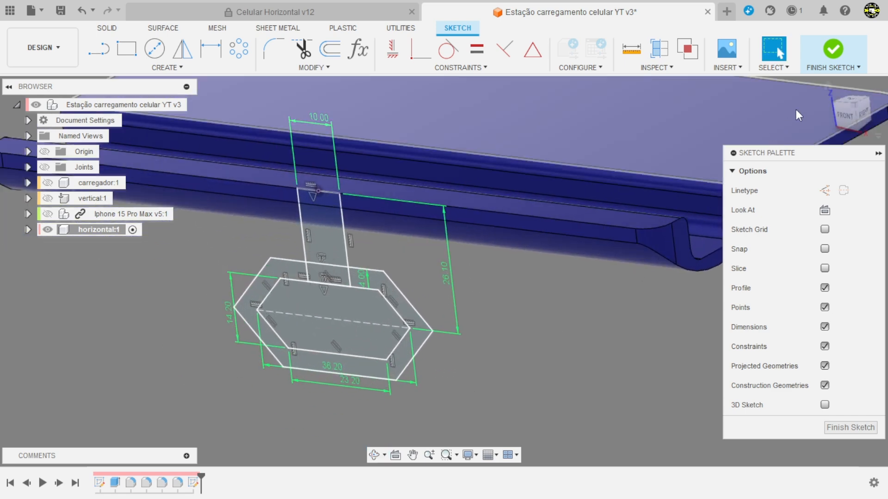
pyautogui.click(832, 49)
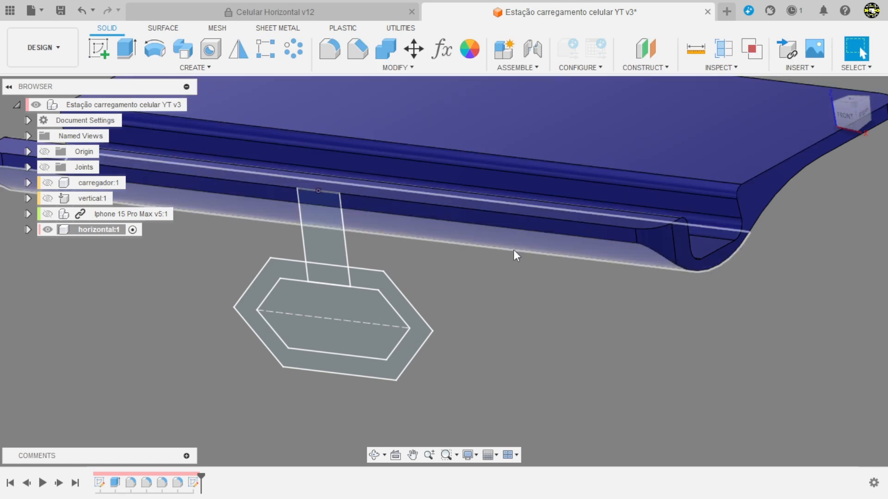
# Step: Extrude the hexagonal ring and both stem profiles 18 mm to one side, joining them to the phone stand body
pyautogui.scroll(-3, 494, 313)
pyautogui.moveTo(494, 314)
pyautogui.keyDown('shift'); pyautogui.mouseDown(button='middle')
pyautogui.moveTo(476, 317)
pyautogui.moveTo(484, 323)
pyautogui.mouseUp(button='middle'); pyautogui.keyUp('shift')
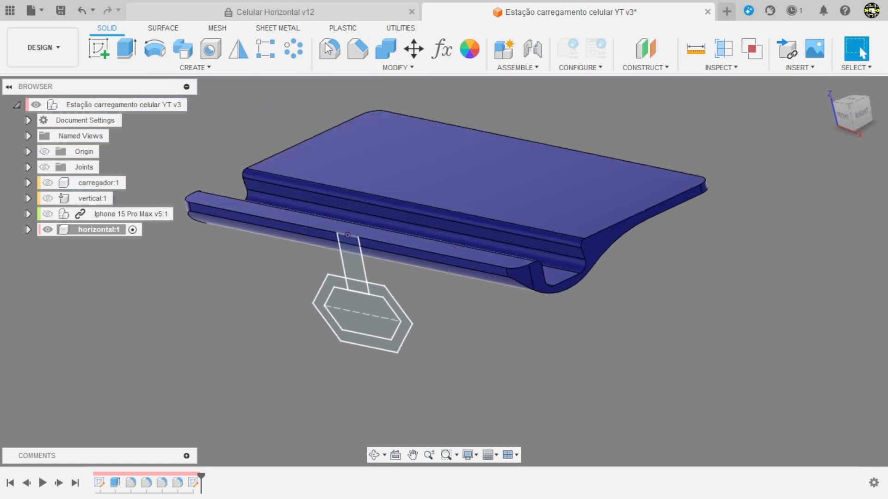
pyautogui.click(124, 56)
pyautogui.scroll(3, 392, 344)
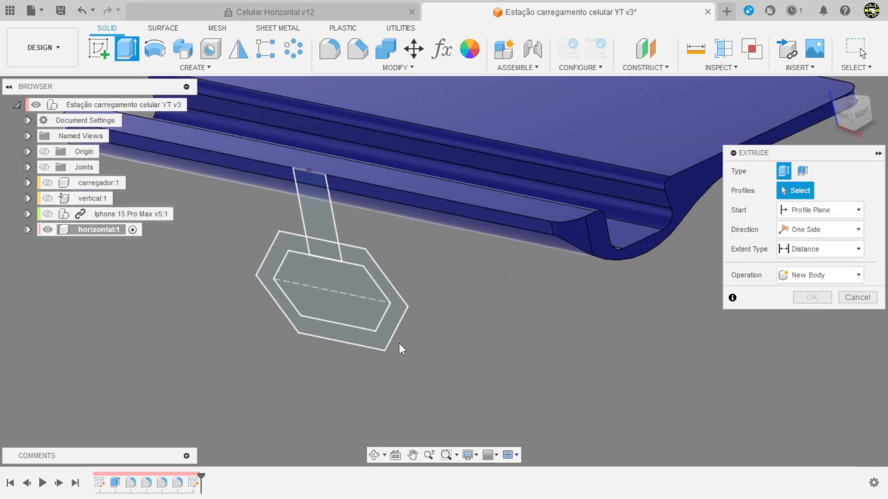
pyautogui.click(390, 339)
pyautogui.scroll(2, 319, 231)
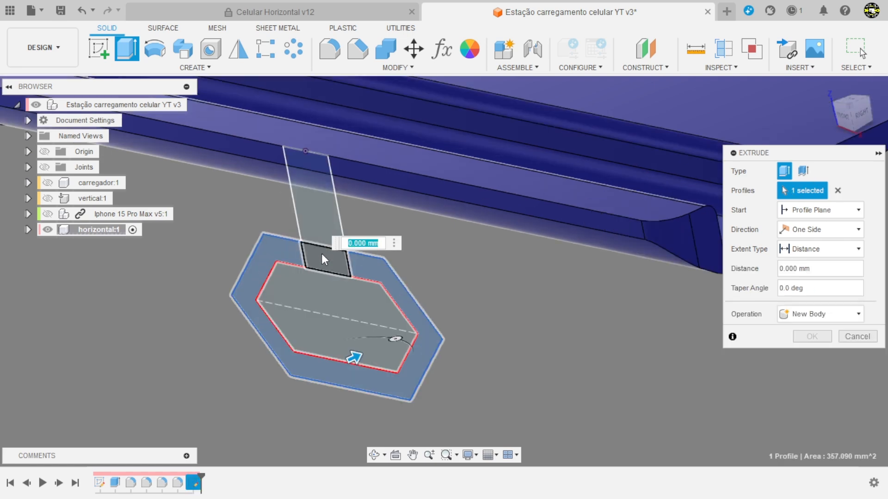
pyautogui.click(323, 233)
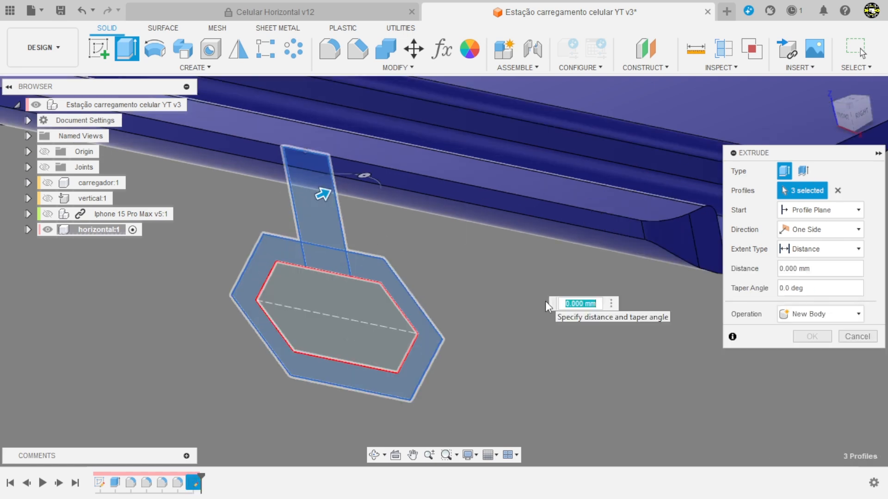
pyautogui.write('18')
pyautogui.press('Return')
pyautogui.scroll(-3, 539, 299)
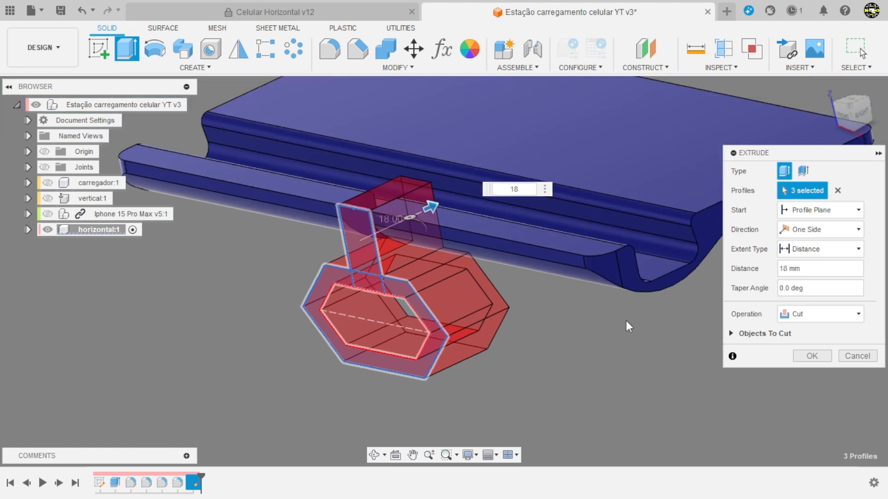
pyautogui.scroll(1, 680, 317)
pyautogui.click(799, 314)
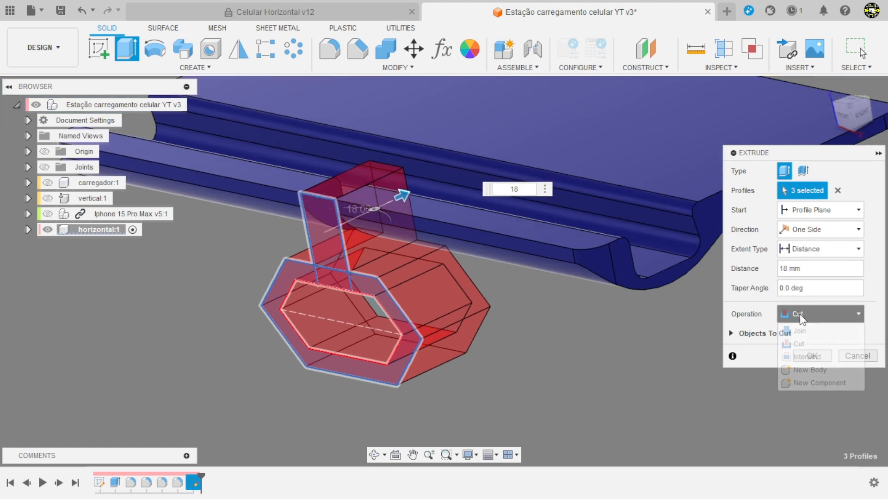
pyautogui.click(800, 331)
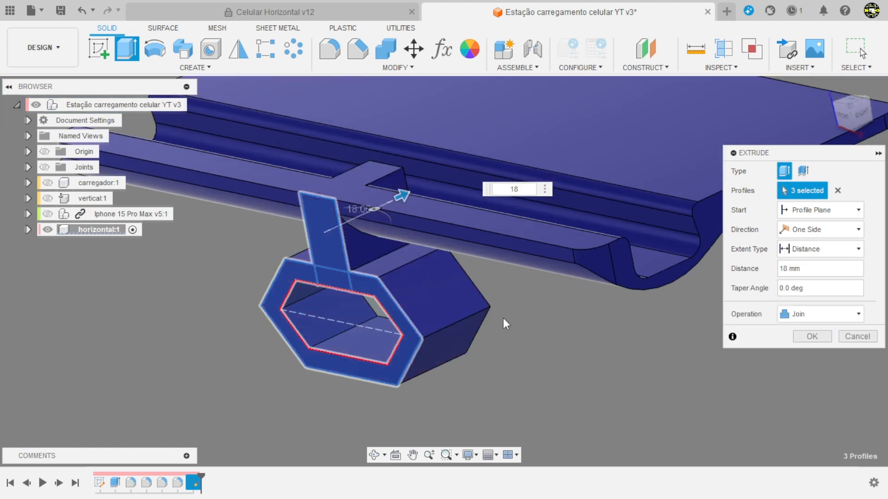
pyautogui.click(825, 340)
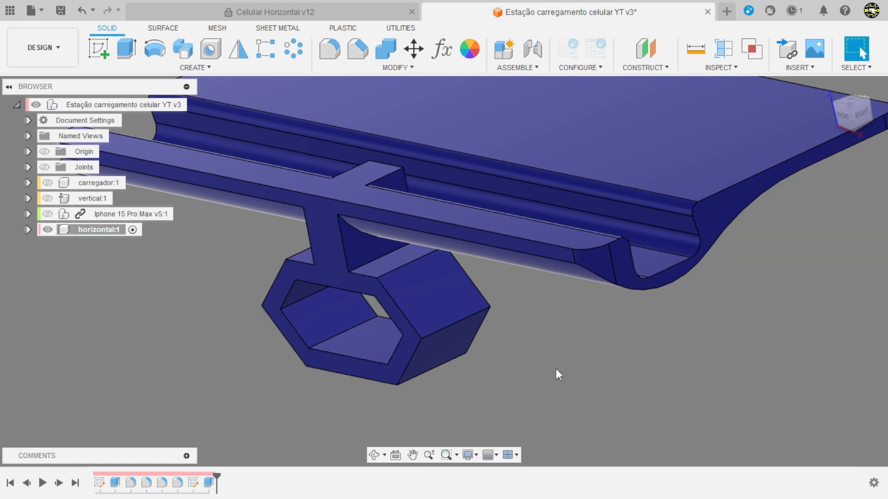
# Step: Delete the side face of the stem block that protrudes into the phone channel to remove the excess material
pyautogui.keyDown('shift'); pyautogui.moveTo(561, 370); pyautogui.dragTo(675, 364, button='middle'); pyautogui.keyUp('shift')
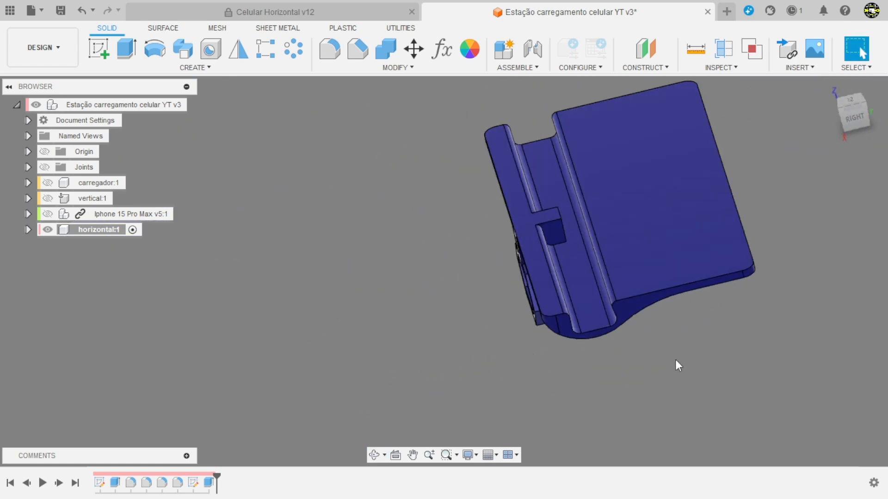
pyautogui.scroll(3, 582, 250)
pyautogui.click(513, 210)
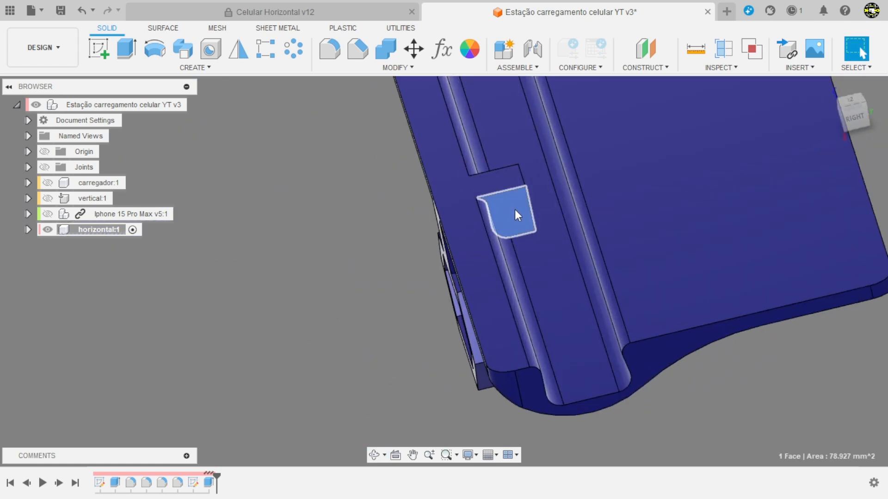
pyautogui.press('Delete')
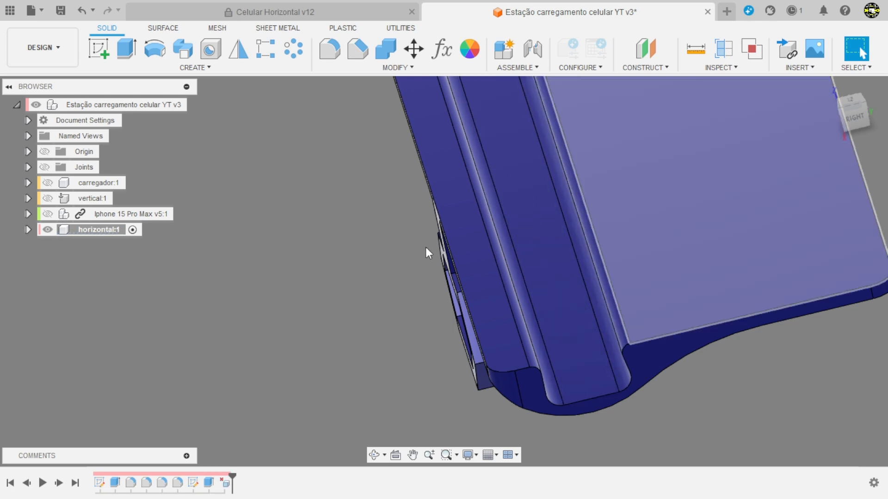
# Step: Fillet the two edges where the stem meets the hexagonal holder with a 1 mm radius
pyautogui.keyDown('shift'); pyautogui.moveTo(425, 247); pyautogui.dragTo(351, 337, button='middle'); pyautogui.keyUp('shift')
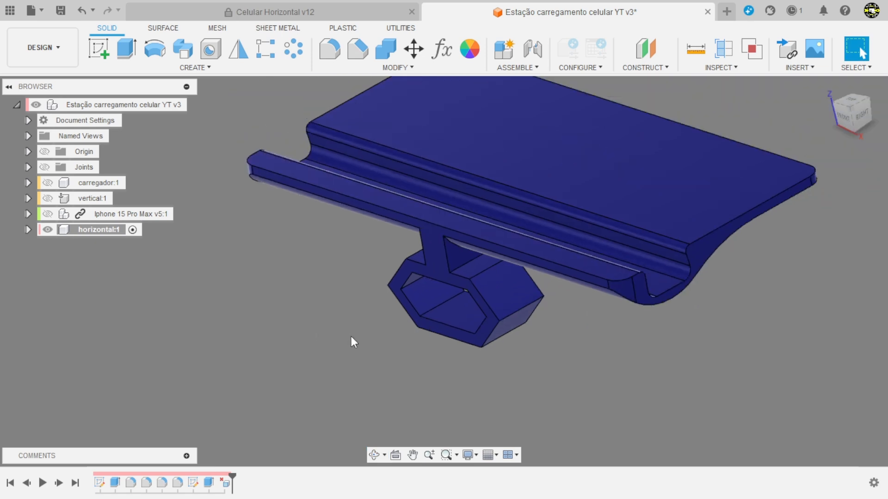
pyautogui.keyDown('shift'); pyautogui.moveTo(588, 363); pyautogui.dragTo(605, 343, button='middle'); pyautogui.keyUp('shift')
pyautogui.scroll(3, 596, 324)
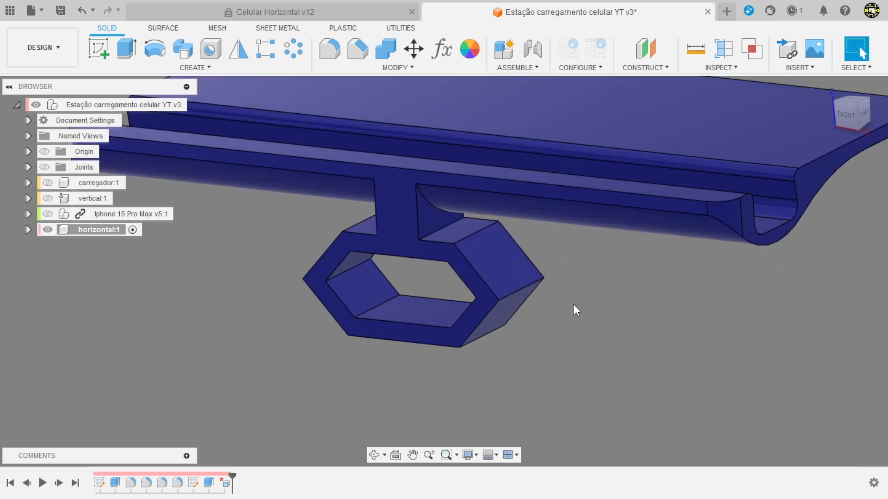
pyautogui.scroll(2, 562, 303)
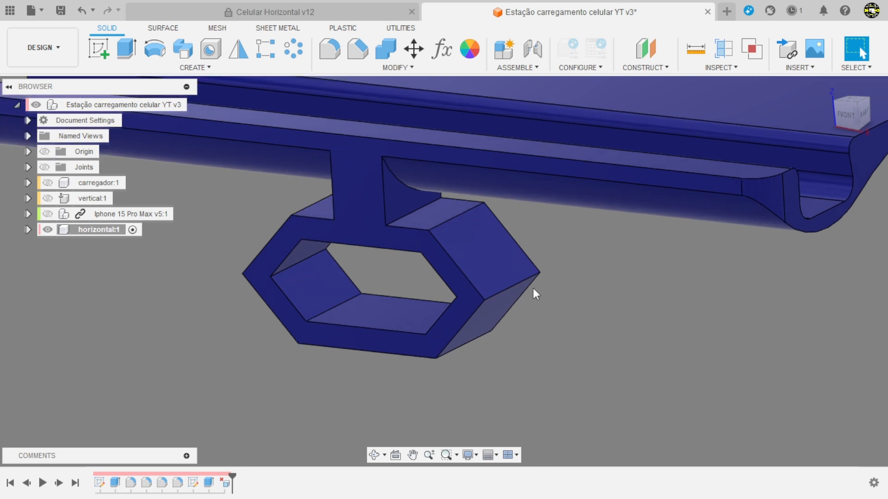
pyautogui.click(330, 48)
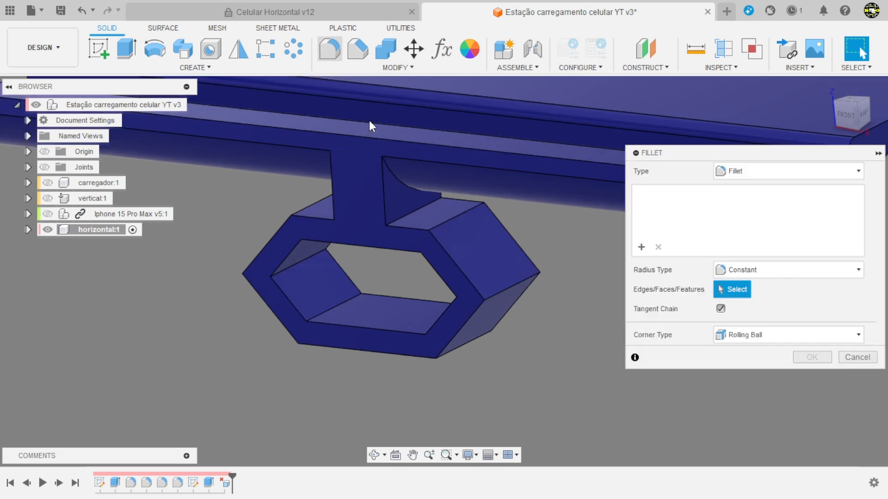
pyautogui.click(419, 207)
pyautogui.click(354, 212)
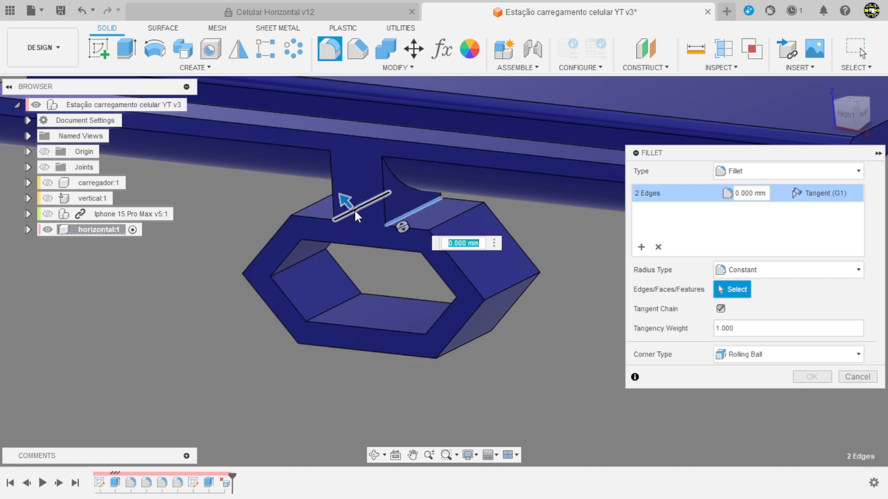
pyautogui.write('1')
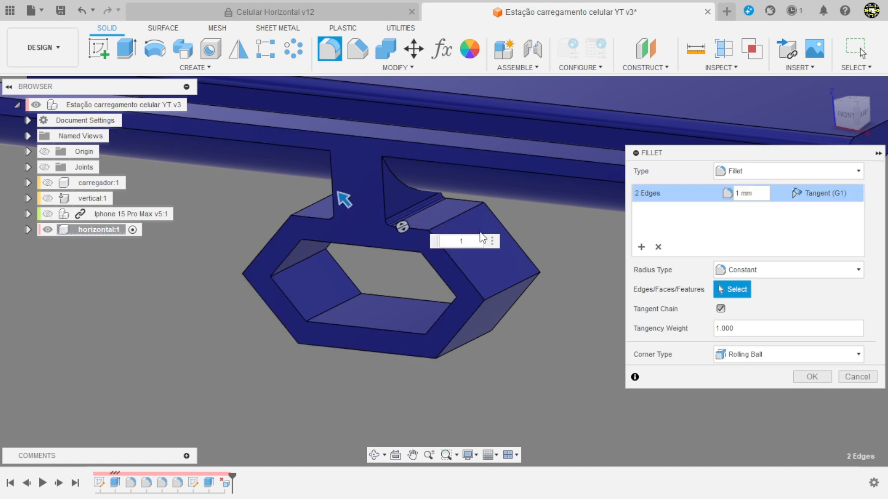
# Step: Add a second fillet set with a 6 mm radius on three outer corner edges of the holder: upper right, lower right and lower left
pyautogui.click(641, 247)
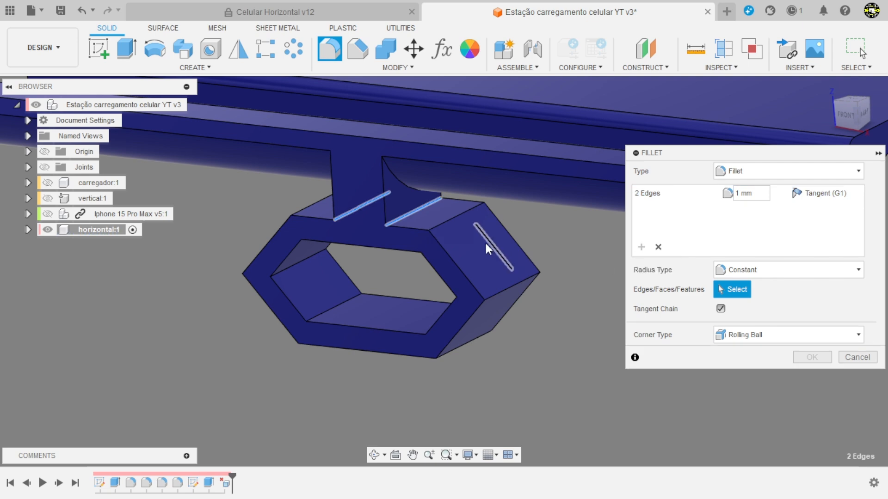
pyautogui.click(451, 220)
pyautogui.click(467, 346)
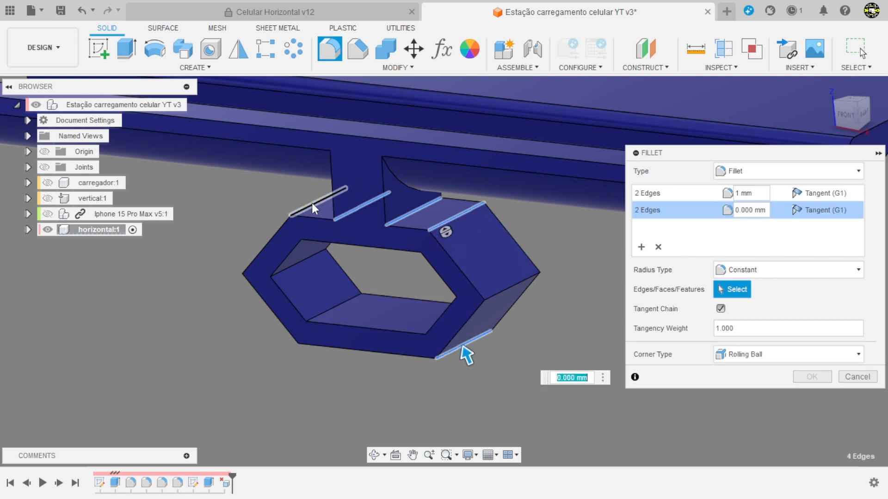
pyautogui.click(309, 337)
pyautogui.click(310, 337)
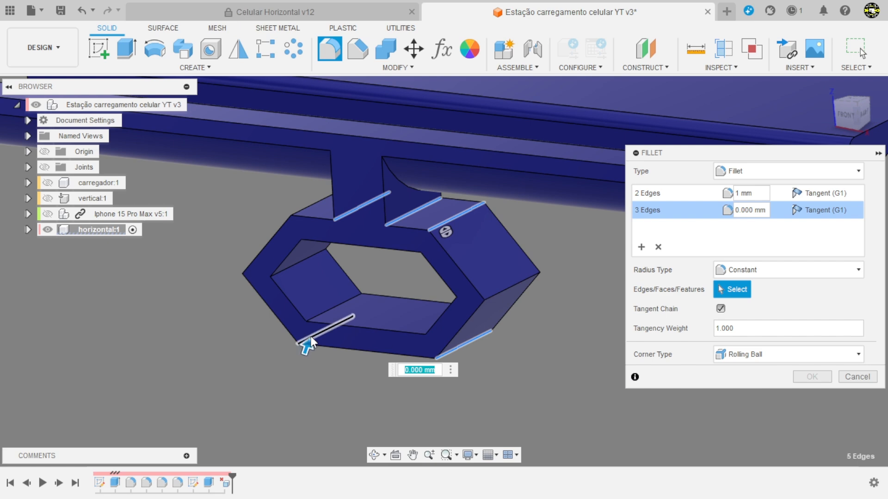
pyautogui.write('6')
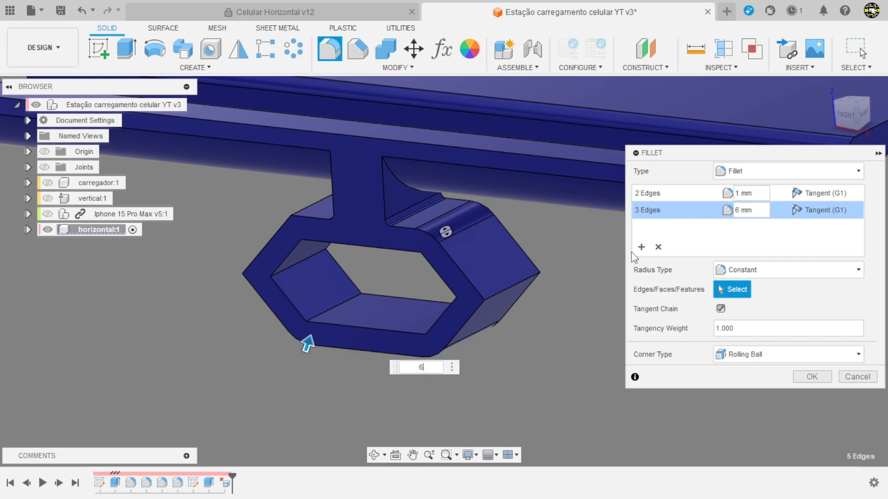
# Step: Add a third fillet set with a 3 mm radius on the two outermost side corner edges of the hexagonal holder
pyautogui.click(642, 248)
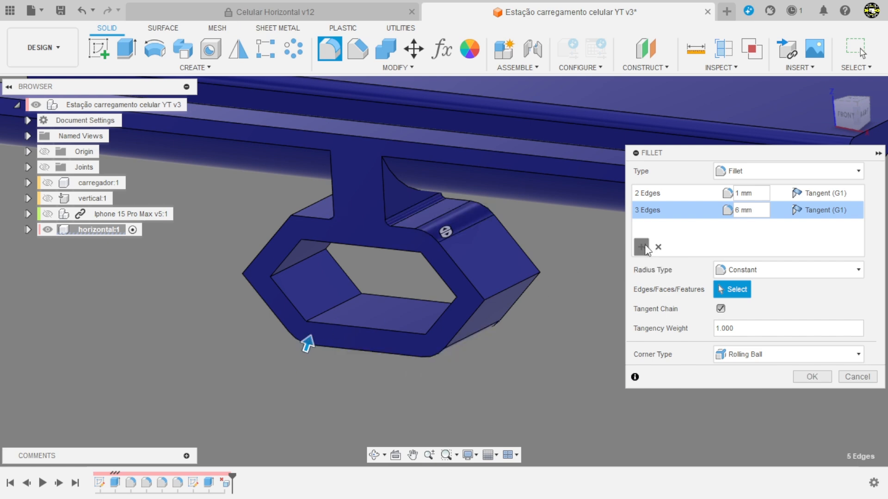
pyautogui.click(503, 290)
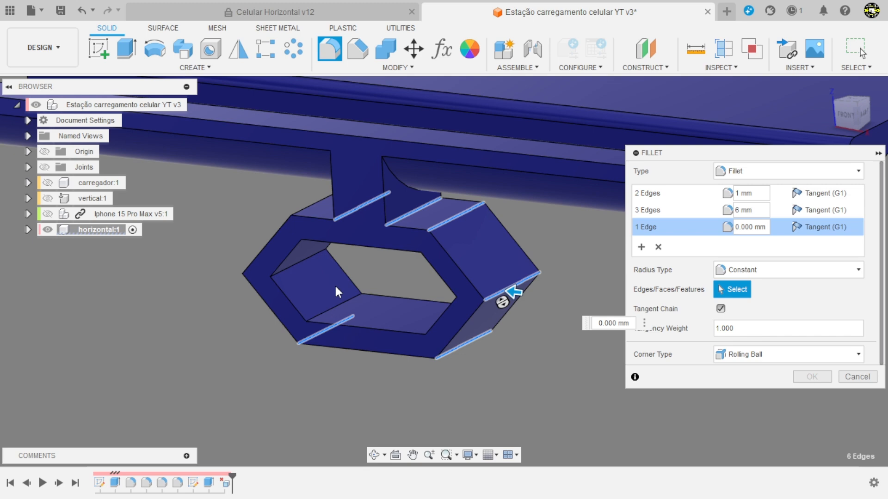
pyautogui.click(251, 275)
pyautogui.write('3')
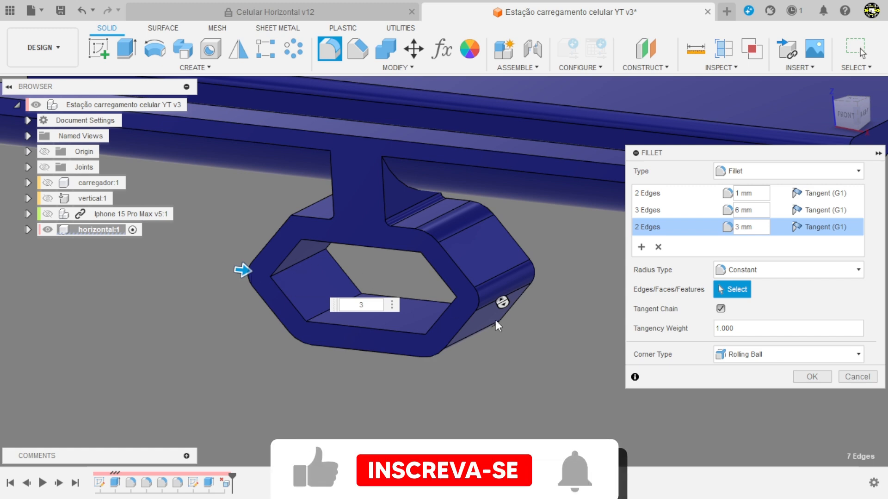
pyautogui.click(808, 378)
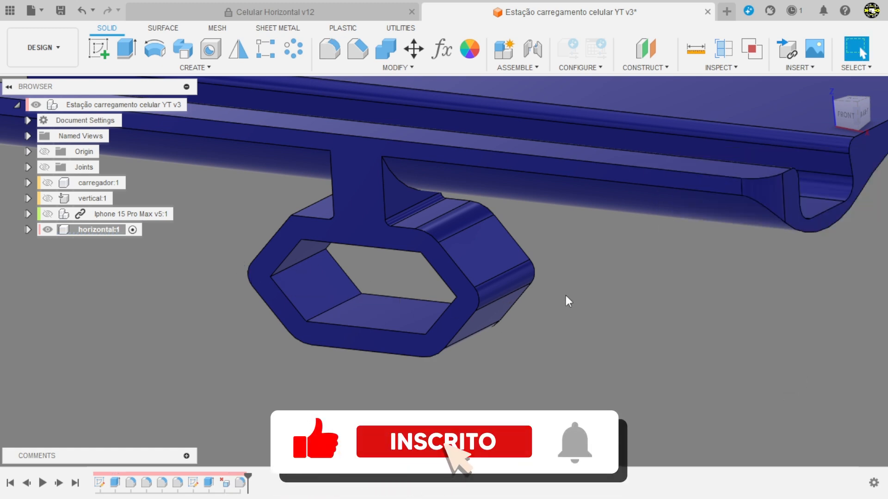
# Step: Fillet the six inner corner edges of the hexagonal holder's opening with a 0.2 mm radius
pyautogui.press('f')
pyautogui.scroll(3, 380, 273)
pyautogui.click(276, 283)
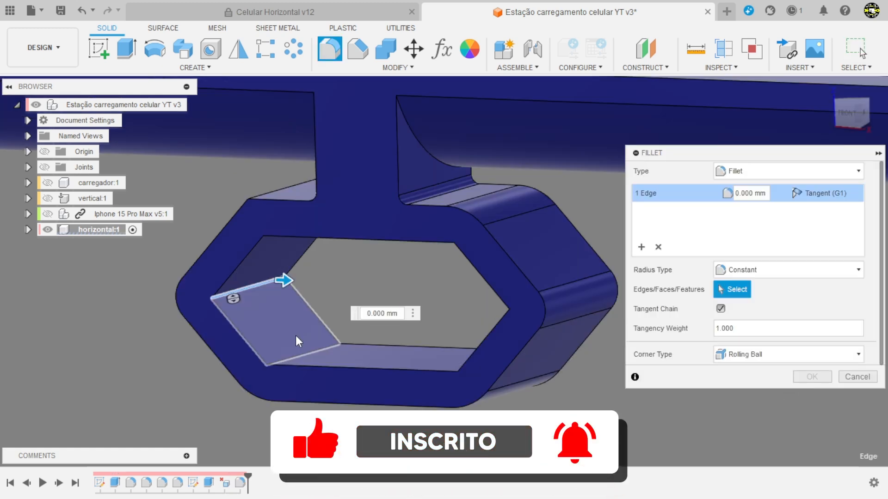
pyautogui.click(305, 353)
pyautogui.click(477, 368)
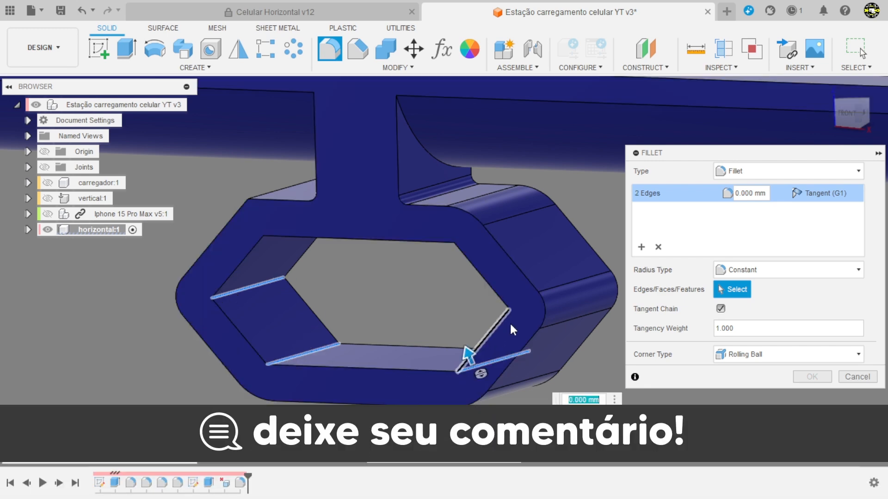
pyautogui.click(526, 306)
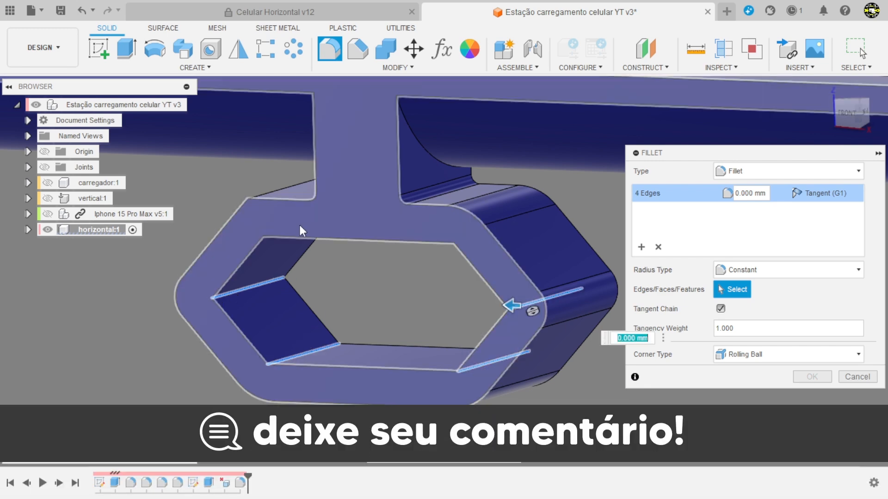
pyautogui.click(290, 228)
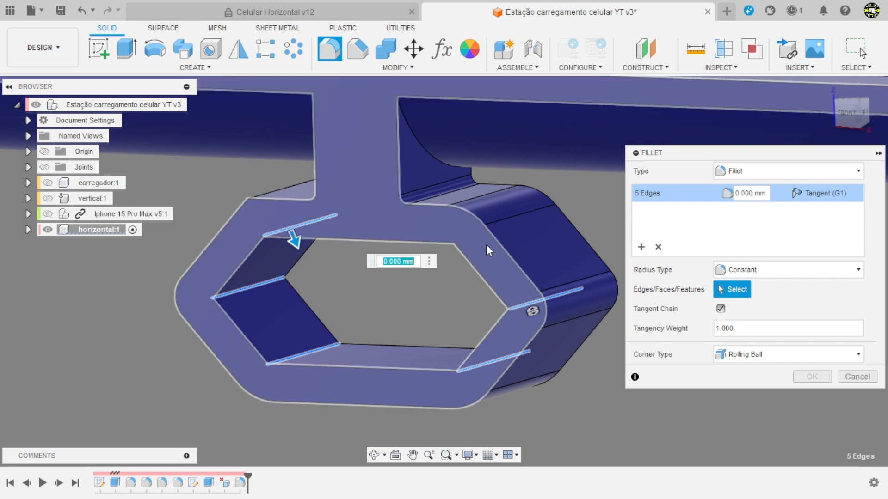
pyautogui.click(468, 235)
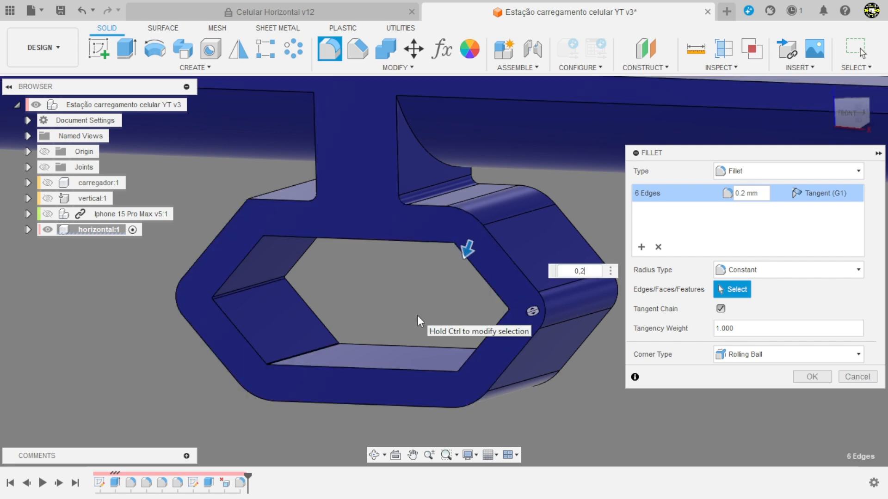
pyautogui.press('Return')
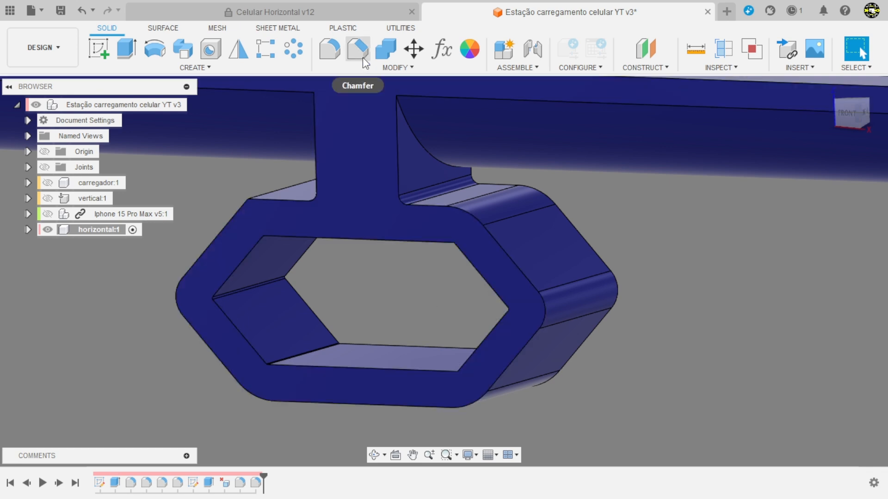
# Step: Chamfer the front and rear edge loops of the hexagonal opening with an equal distance of 1 mm
pyautogui.click(359, 51)
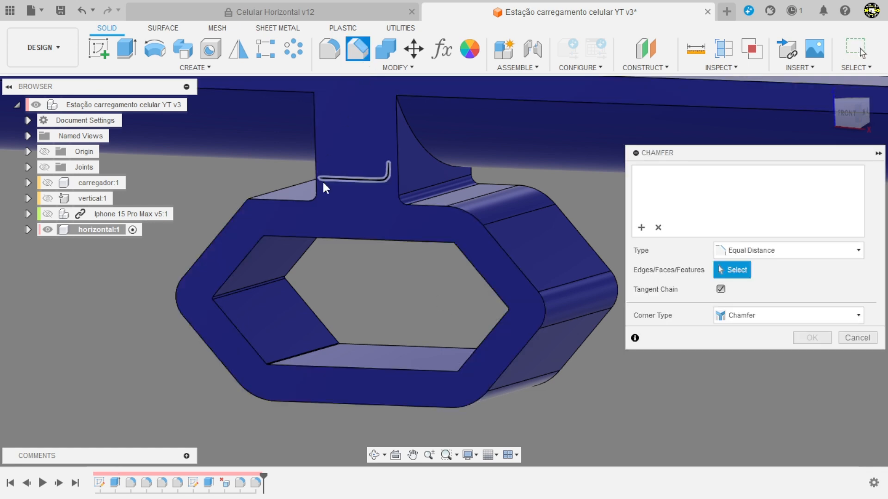
pyautogui.click(309, 247)
pyautogui.click(295, 237)
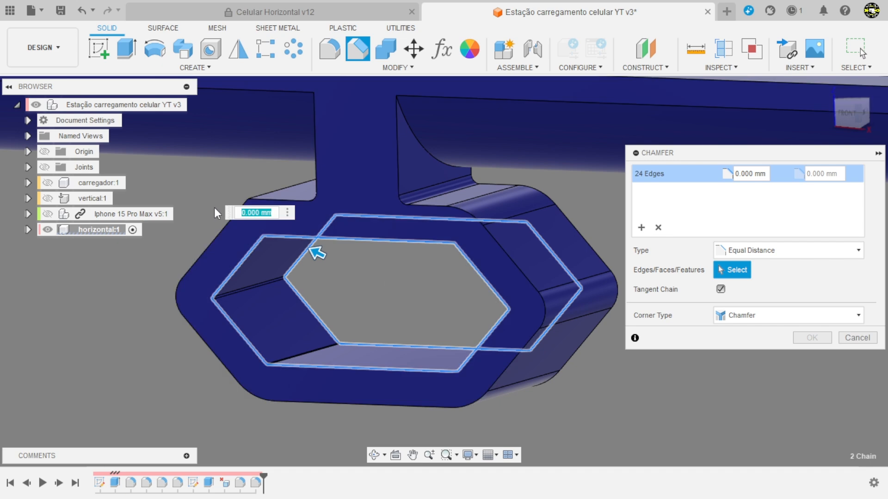
pyautogui.write('1')
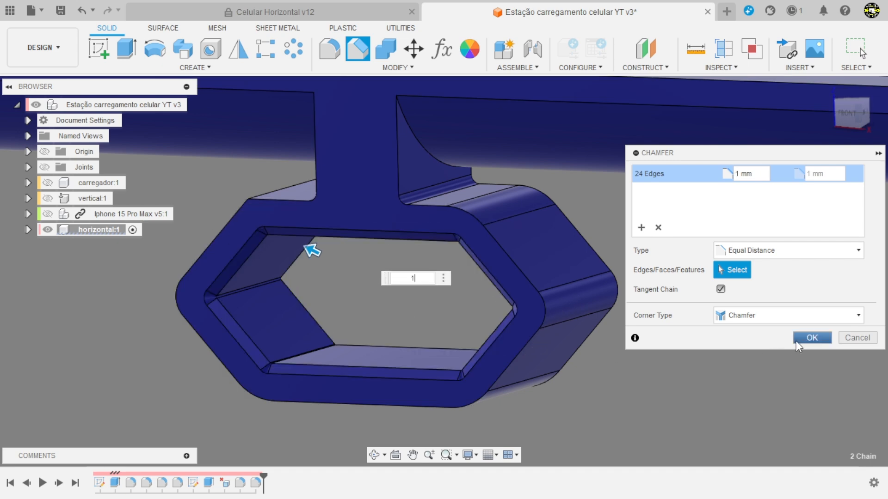
pyautogui.click(802, 339)
# Step: Activate the top-level assembly and show the Iphone 15 Pro Max and carregador components
pyautogui.keyDown('shift'); pyautogui.moveTo(406, 368); pyautogui.dragTo(572, 366, button='middle'); pyautogui.keyUp('shift')
pyautogui.scroll(-2, 569, 361)
pyautogui.keyDown('shift'); pyautogui.moveTo(531, 326); pyautogui.dragTo(604, 359, button='middle'); pyautogui.keyUp('shift')
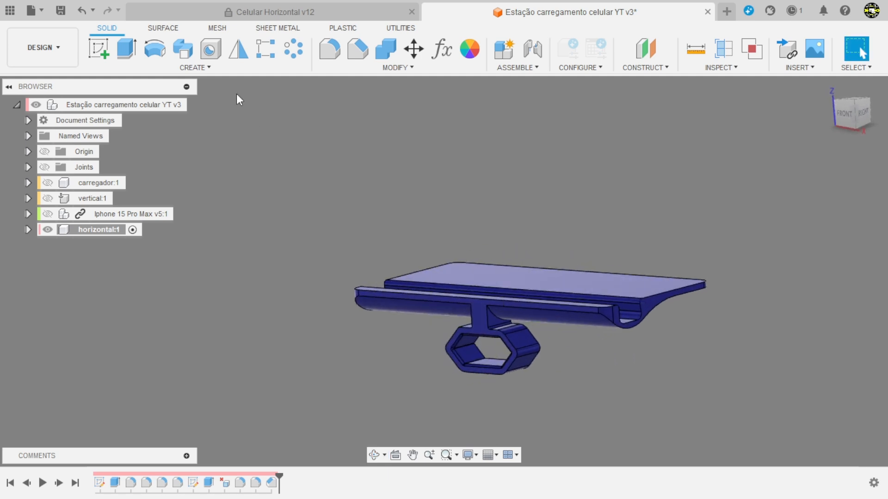
pyautogui.click(185, 105)
pyautogui.click(130, 214)
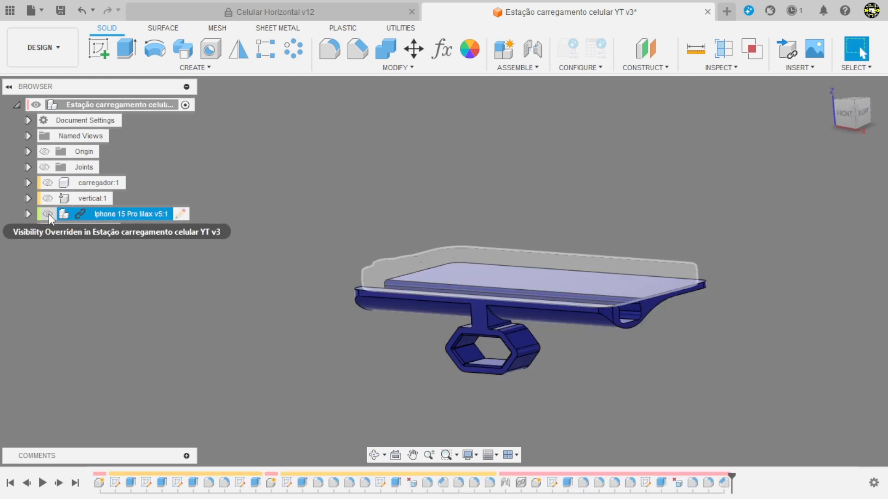
pyautogui.click(48, 213)
pyautogui.click(48, 183)
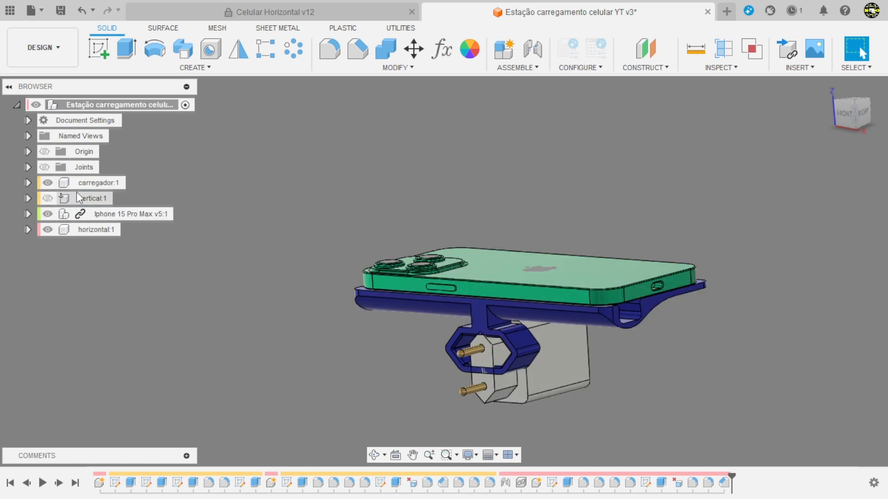
# Step: Suppress the Rigid 1 joint and move the charger away from the horizontal stand
pyautogui.scroll(-3, 318, 185)
pyautogui.scroll(5, 585, 296)
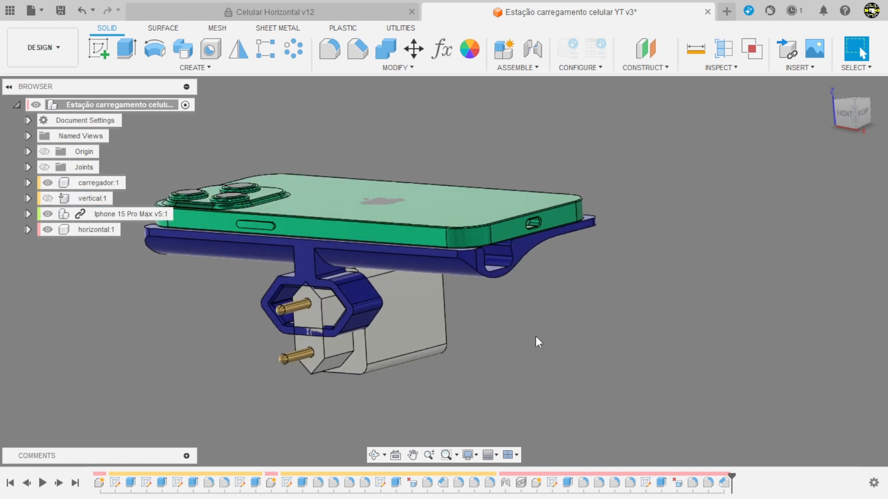
pyautogui.keyDown('shift'); pyautogui.moveTo(535, 337); pyautogui.dragTo(532, 369, button='middle'); pyautogui.keyUp('shift')
pyautogui.click(29, 168)
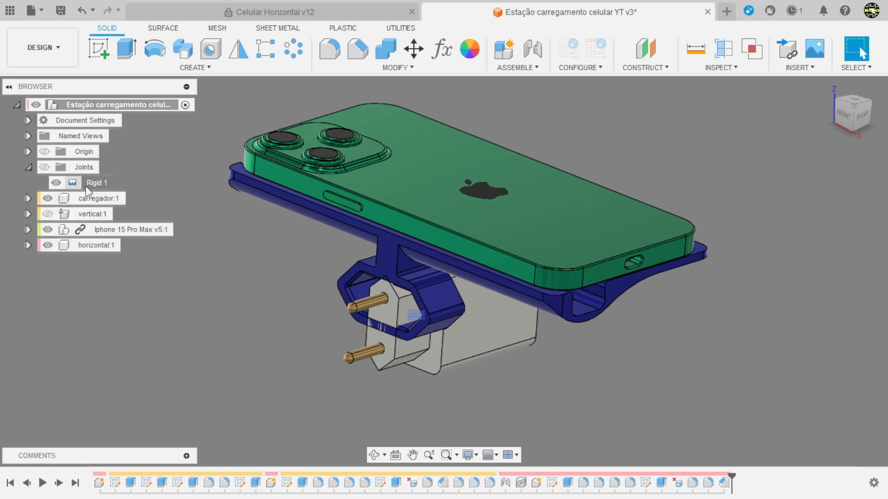
pyautogui.rightClick(87, 188)
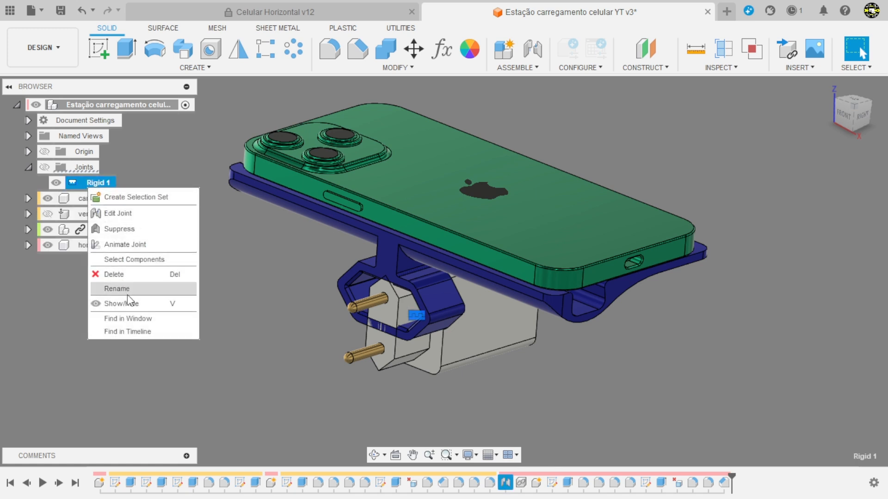
pyautogui.press('Escape')
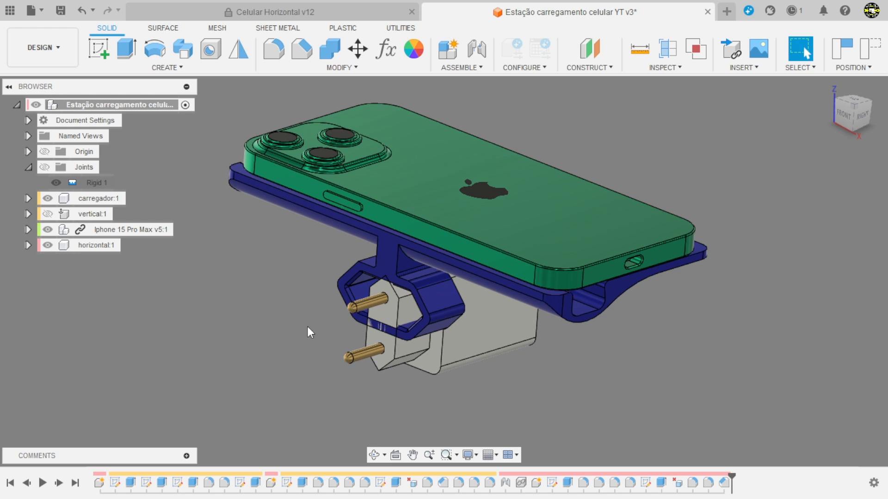
pyautogui.moveTo(531, 344); pyautogui.dragTo(541, 418)
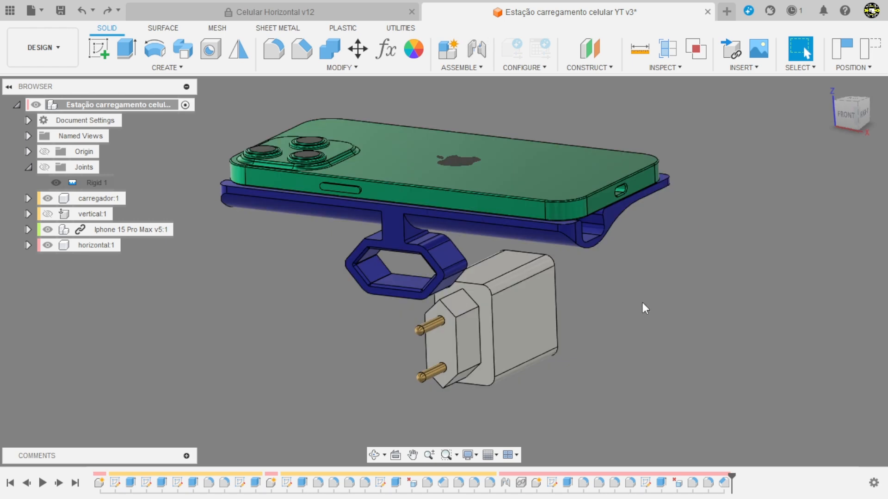
# Step: Pin the horizontal component in place
pyautogui.click(87, 247)
pyautogui.rightClick(88, 247)
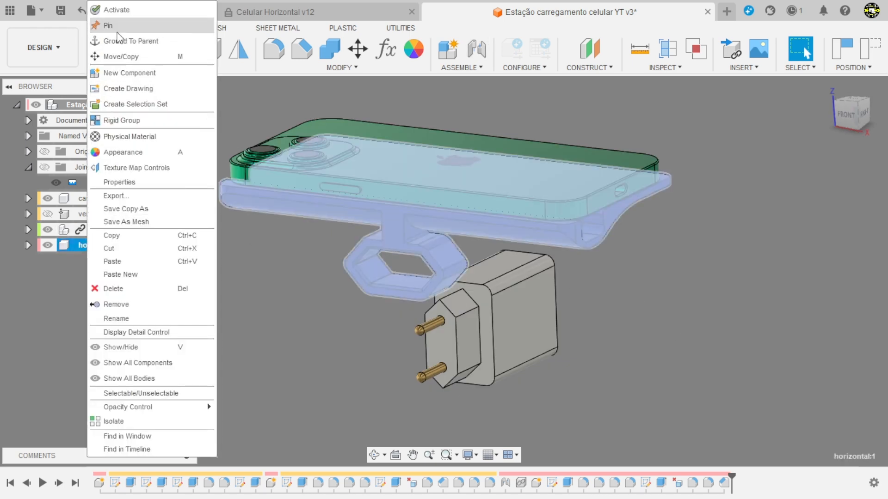
pyautogui.click(115, 32)
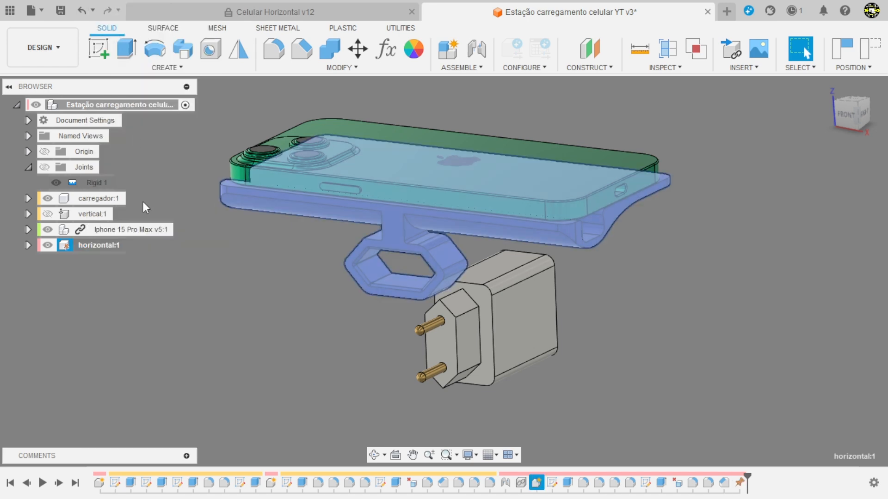
pyautogui.click(164, 286)
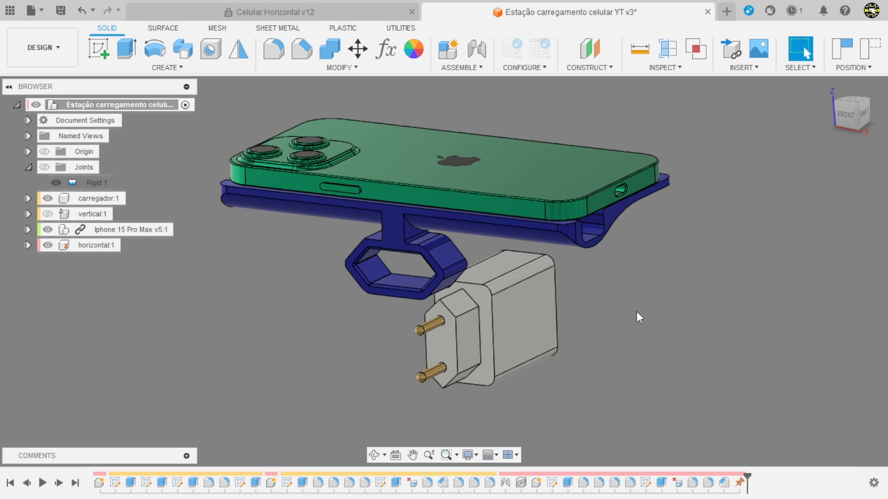
# Step: Join the charger's plug-side face centre rigidly to the rear face centre of the hexagonal holder, rotating the charger to align its plug with the opening
pyautogui.scroll(2, 640, 318)
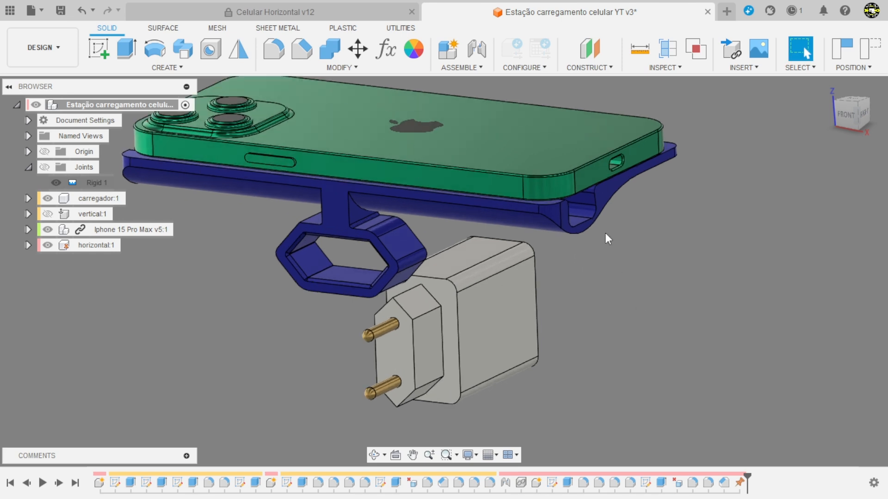
pyautogui.click(478, 50)
pyautogui.scroll(4, 462, 342)
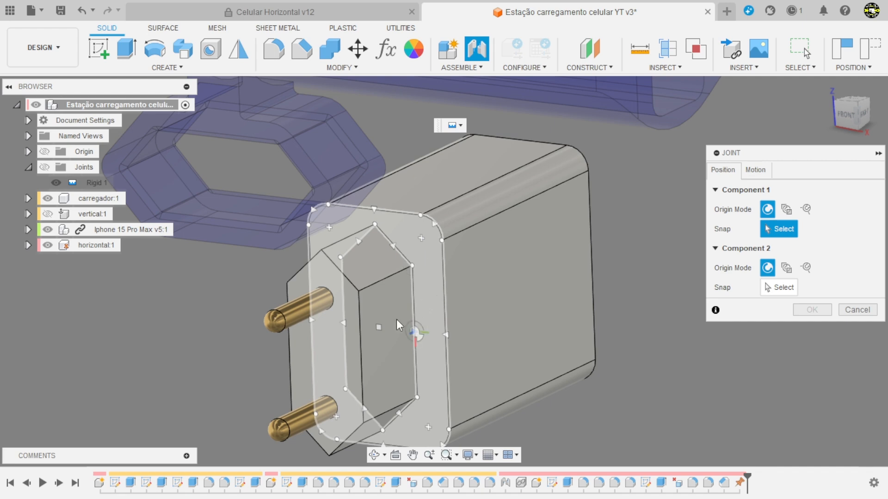
pyautogui.click(388, 329)
pyautogui.keyDown('shift'); pyautogui.moveTo(535, 333); pyautogui.dragTo(330, 263, button='middle'); pyautogui.keyUp('shift')
pyautogui.scroll(6, 319, 252)
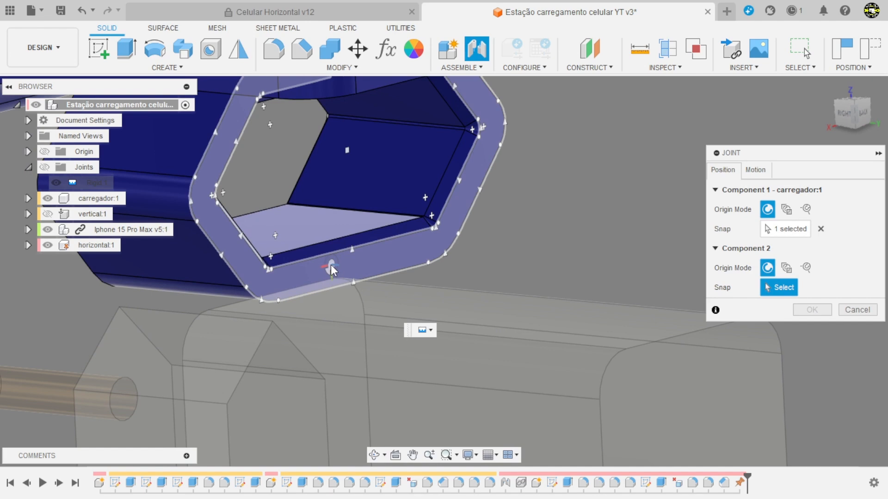
pyautogui.click(355, 178)
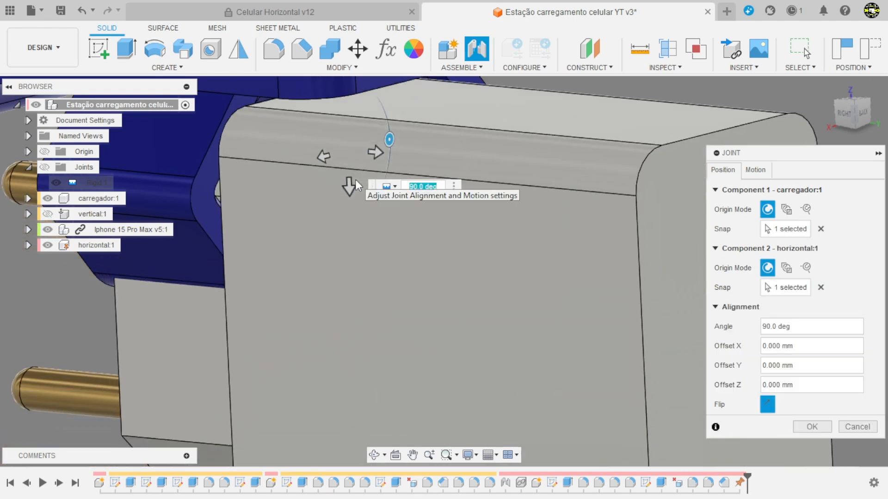
pyautogui.scroll(-5, 365, 284)
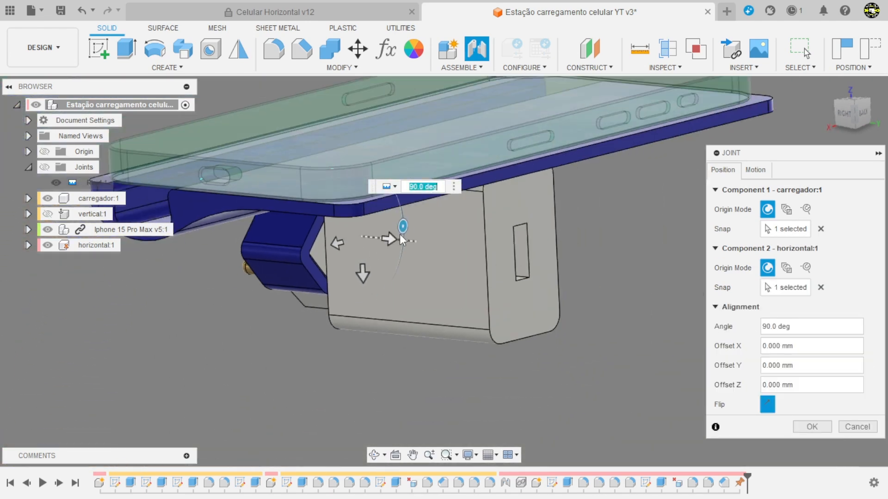
pyautogui.moveTo(403, 226); pyautogui.dragTo(359, 301)
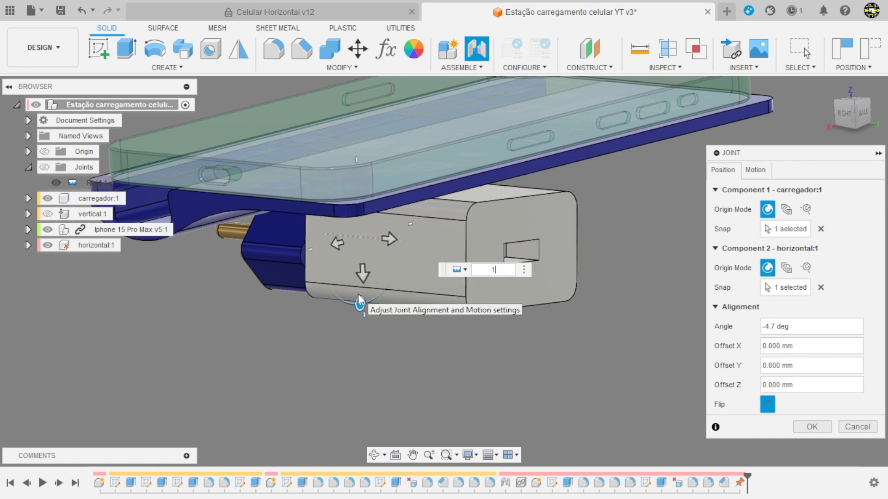
pyautogui.click(813, 426)
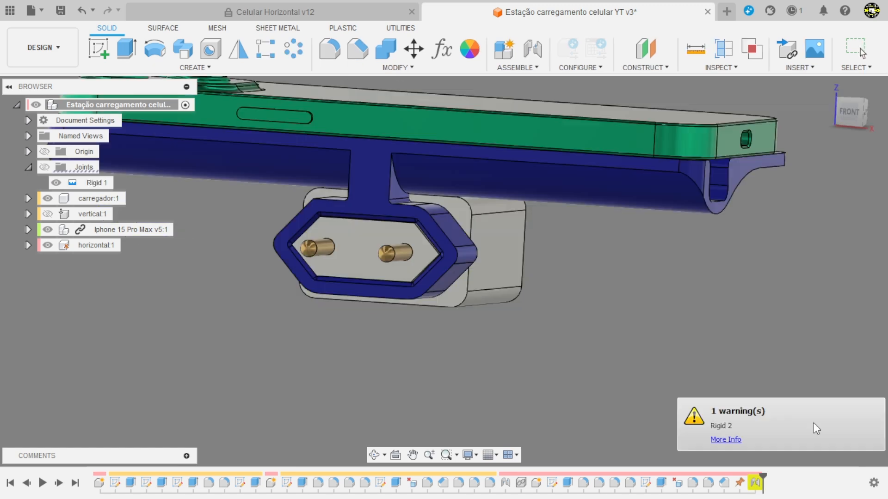
# Step: Examine the assembled horizontal stand with phone and charger from several sides, including from below
pyautogui.keyDown('shift'); pyautogui.moveTo(483, 366); pyautogui.dragTo(573, 387, button='middle'); pyautogui.keyUp('shift')
pyautogui.scroll(-2, 461, 370)
pyautogui.scroll(4, 439, 357)
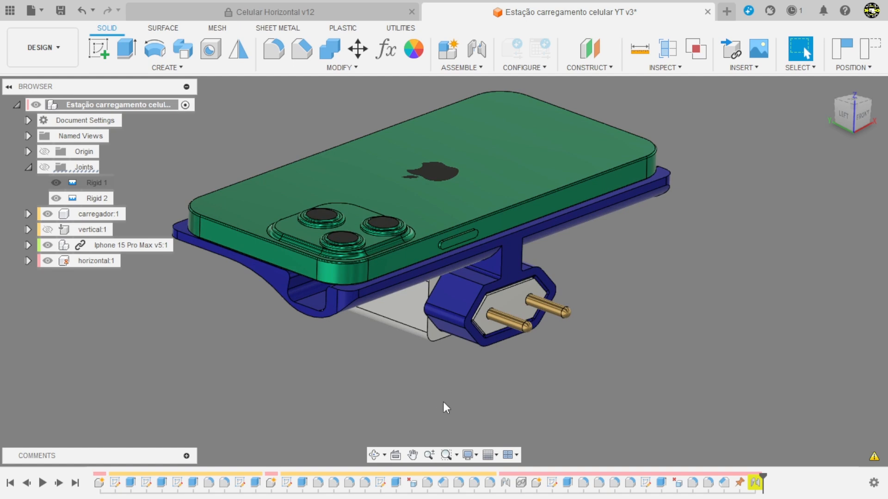
pyautogui.scroll(-1, 445, 407)
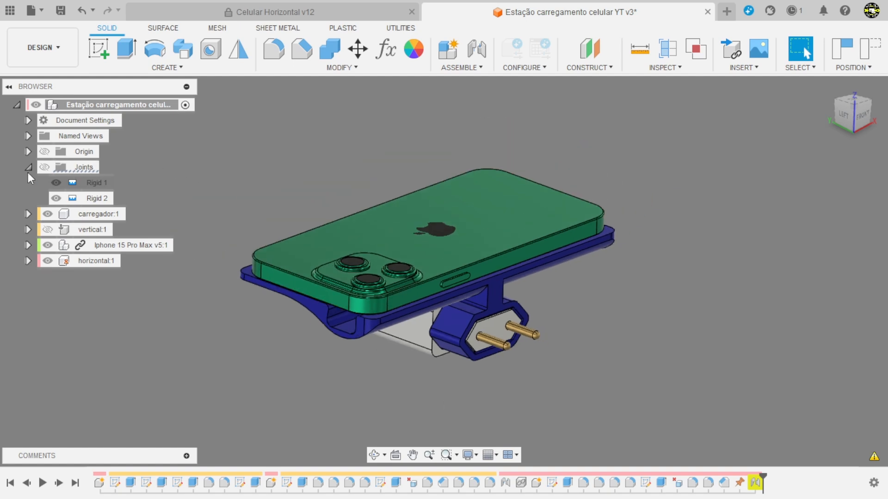
pyautogui.click(28, 169)
pyautogui.scroll(3, 516, 333)
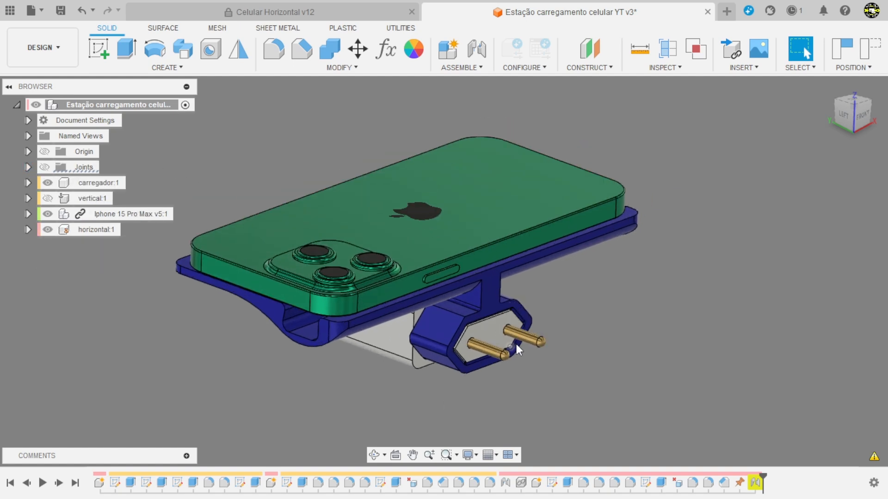
pyautogui.keyDown('shift'); pyautogui.moveTo(617, 375); pyautogui.dragTo(616, 340, button='middle'); pyautogui.keyUp('shift')
pyautogui.scroll(-1, 618, 340)
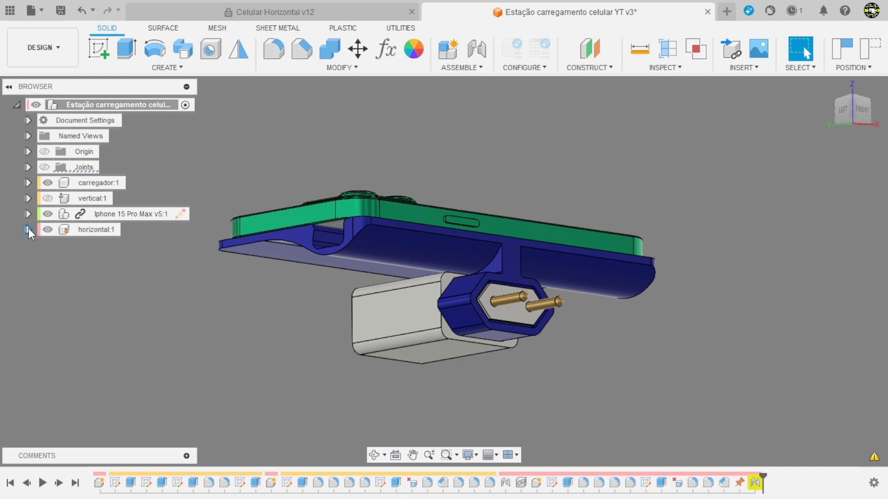
# Step: Activate the horizontal component, list its bodies, and hide the charger and the phone so only the stand remains shown
pyautogui.click(127, 229)
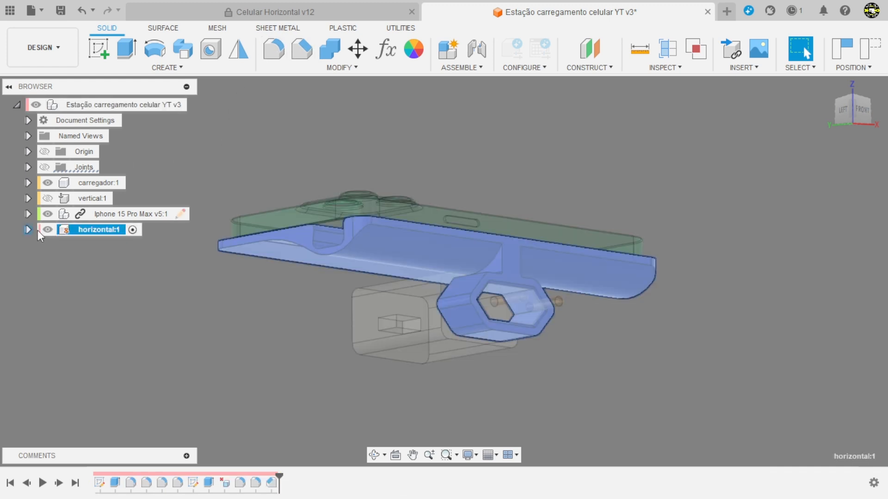
pyautogui.click(28, 230)
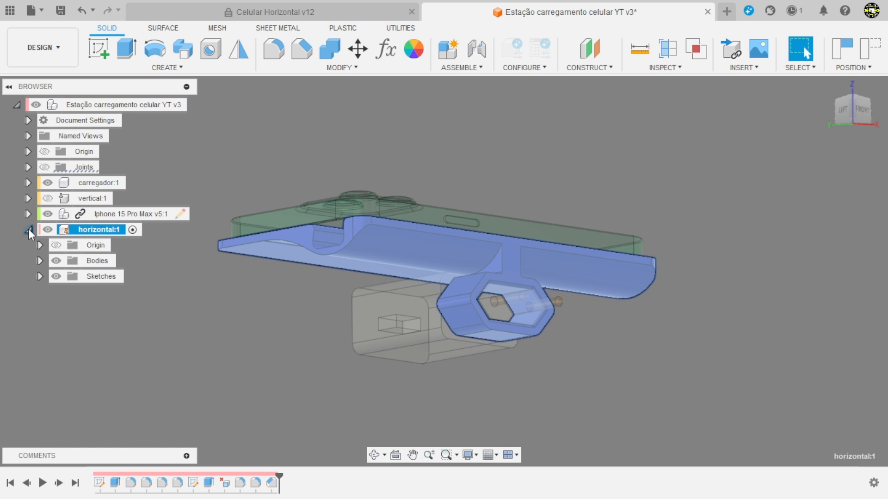
pyautogui.click(39, 260)
pyautogui.click(111, 276)
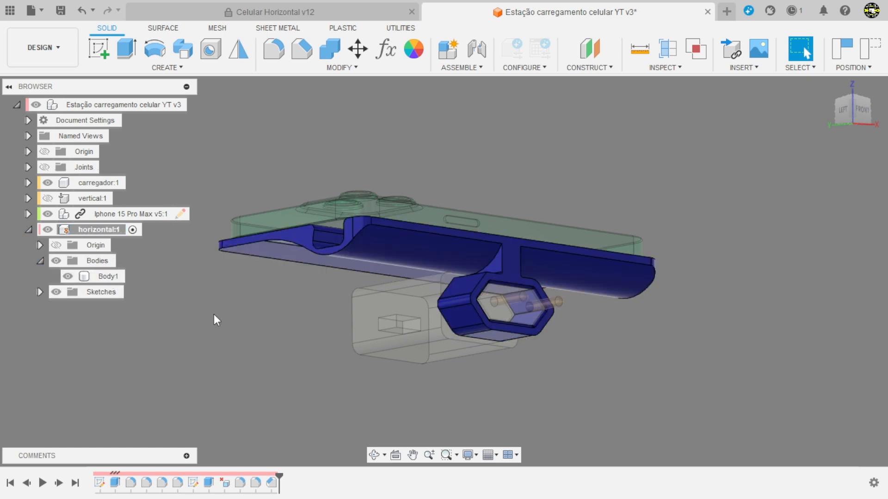
pyautogui.click(48, 183)
pyautogui.click(48, 214)
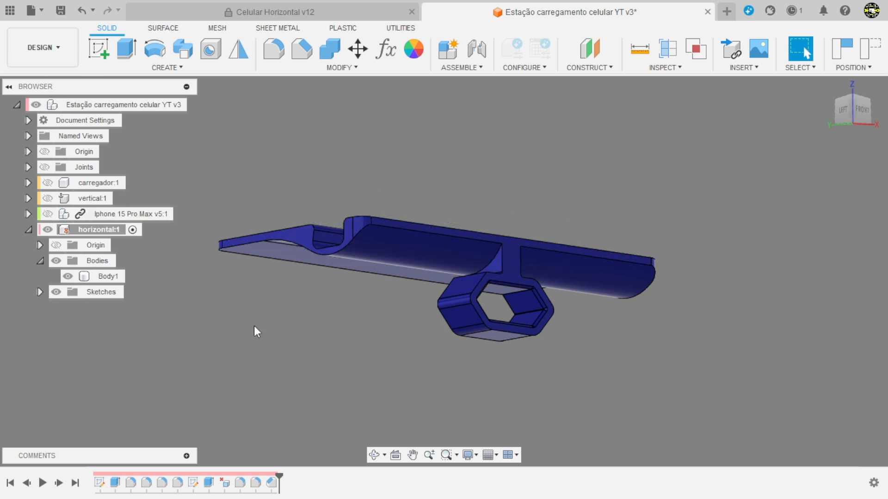
# Step: Capture the component positions and split the stand body in two using the vertical origin plane that crosses it through the hexagonal holder
pyautogui.click(376, 71)
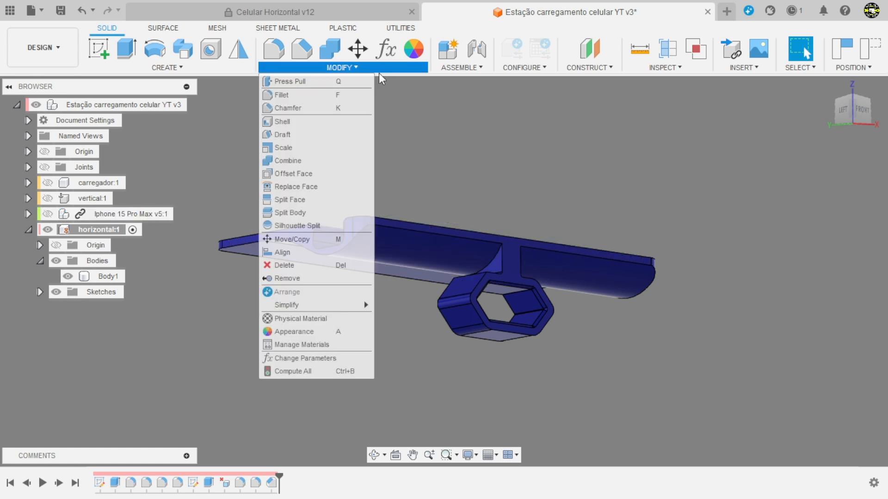
pyautogui.click(298, 212)
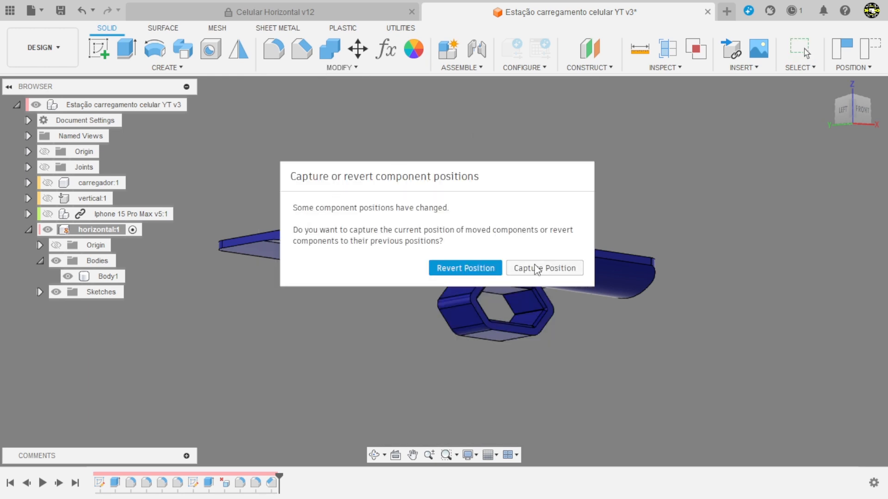
pyautogui.click(536, 268)
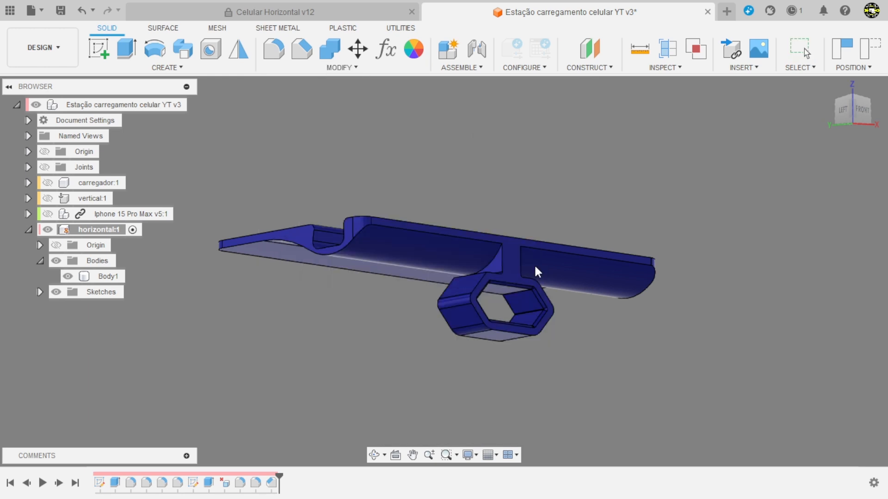
pyautogui.click(495, 251)
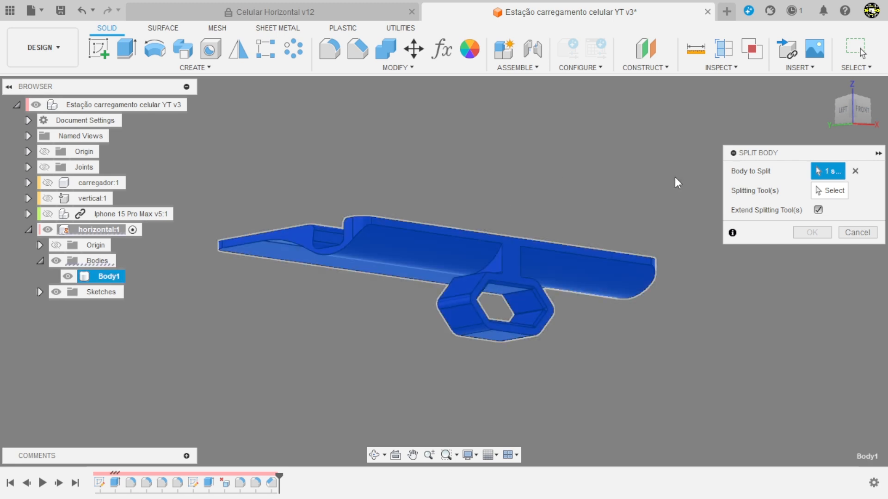
pyautogui.click(828, 192)
pyautogui.keyDown('shift'); pyautogui.moveTo(541, 164); pyautogui.dragTo(582, 188, button='middle'); pyautogui.keyUp('shift')
pyautogui.click(504, 215)
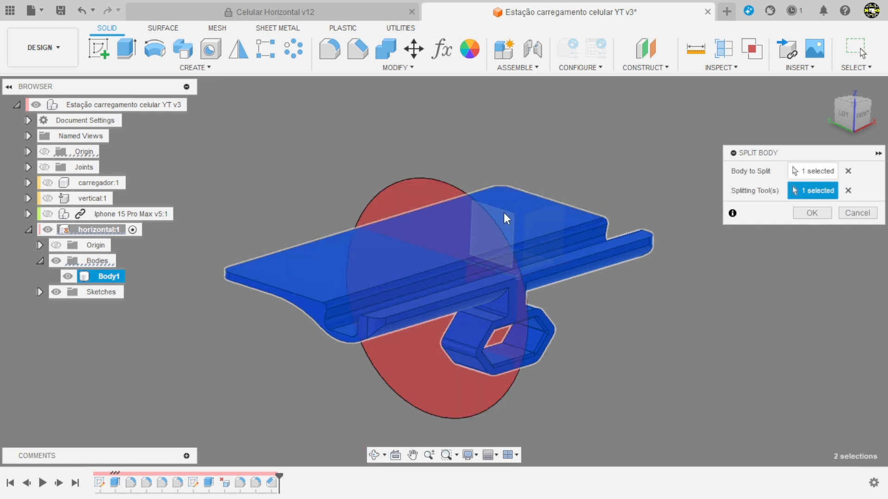
pyautogui.click(826, 213)
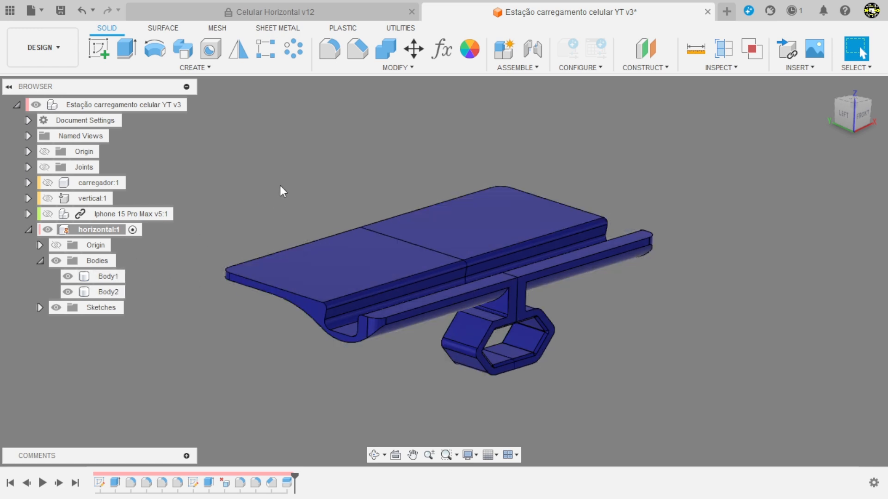
pyautogui.keyDown('shift'); pyautogui.moveTo(674, 390); pyautogui.dragTo(219, 311, button='middle'); pyautogui.keyUp('shift')
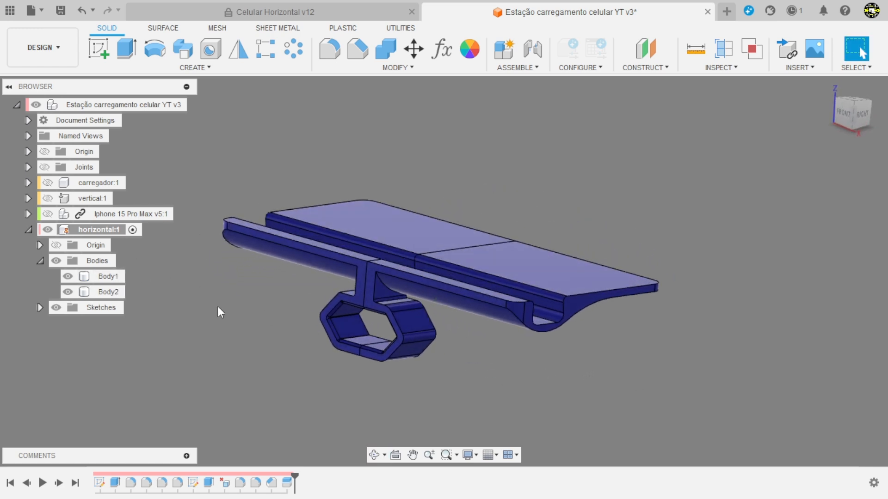
# Step: Start saving Body1 as a binary STL mesh in millimetres with high refinement, check the save location, and cancel the export
pyautogui.rightClick(105, 276)
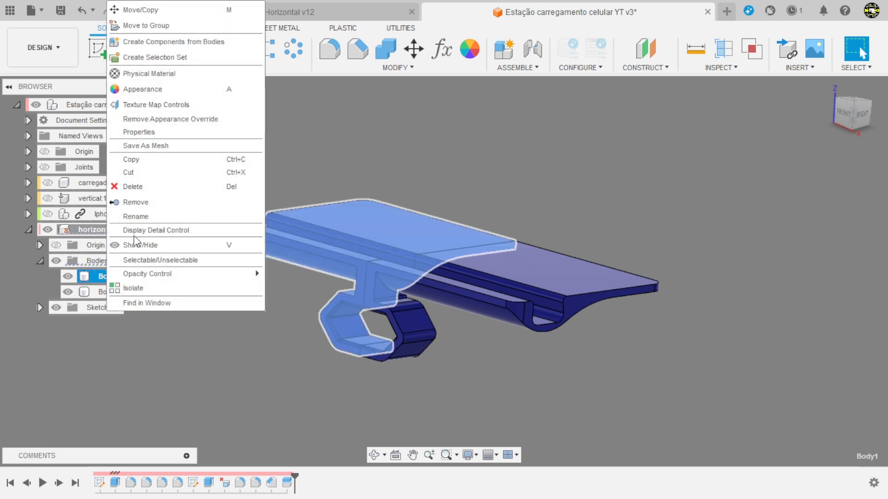
pyautogui.click(144, 145)
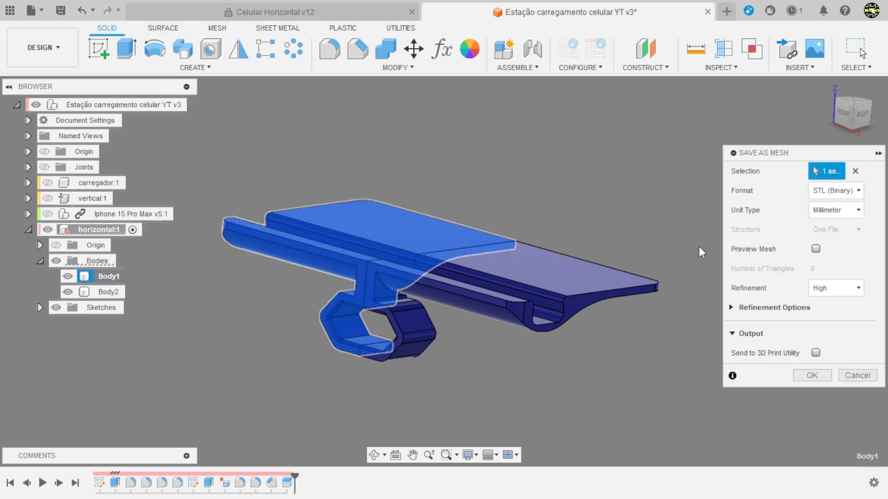
pyautogui.click(813, 375)
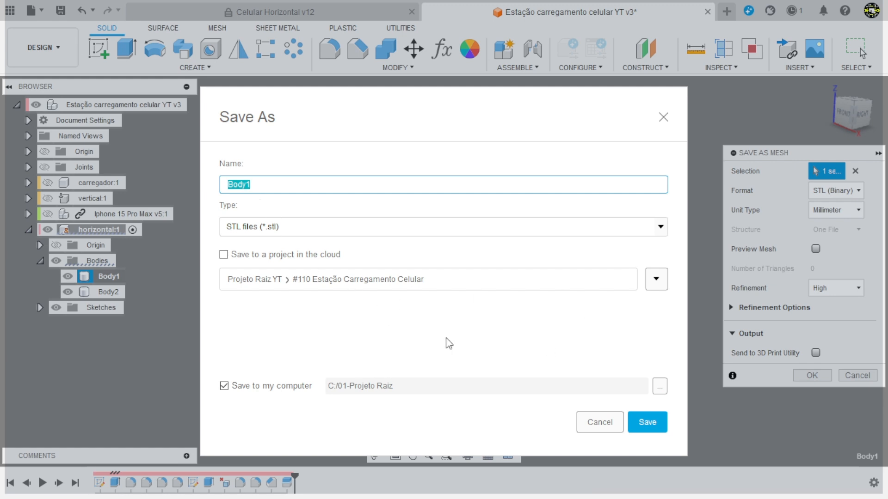
pyautogui.click(658, 386)
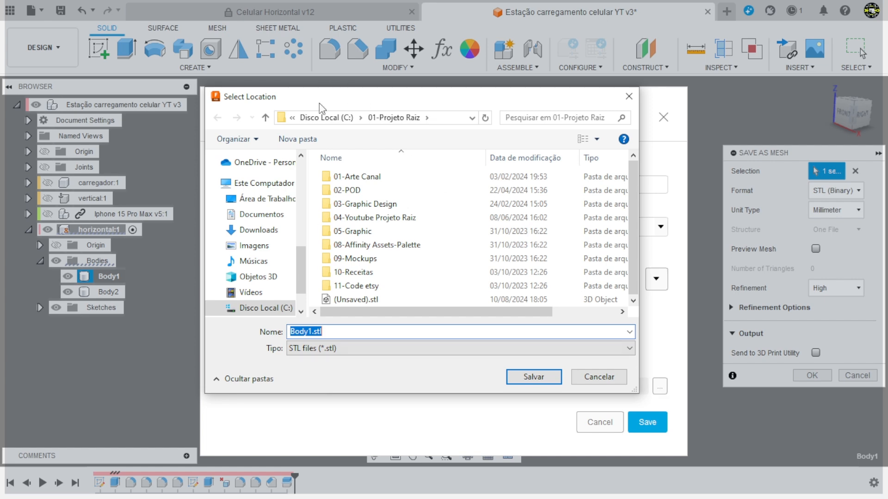
pyautogui.click(595, 373)
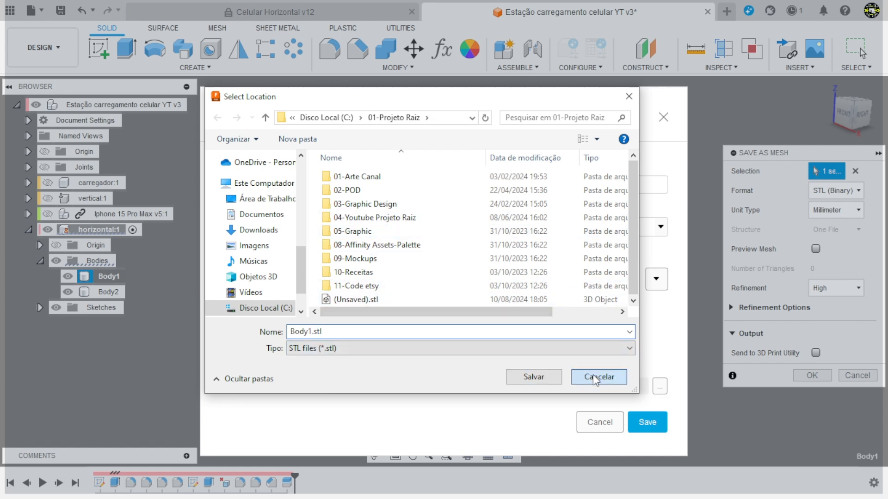
pyautogui.click(609, 427)
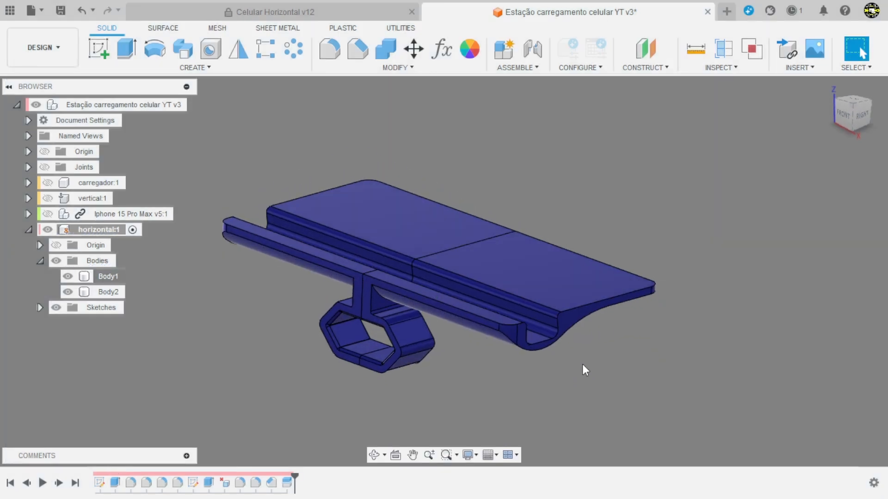
# Step: Show the phone and the charger again and reactivate the top-level assembly
pyautogui.scroll(-2, 582, 364)
pyautogui.scroll(3, 433, 377)
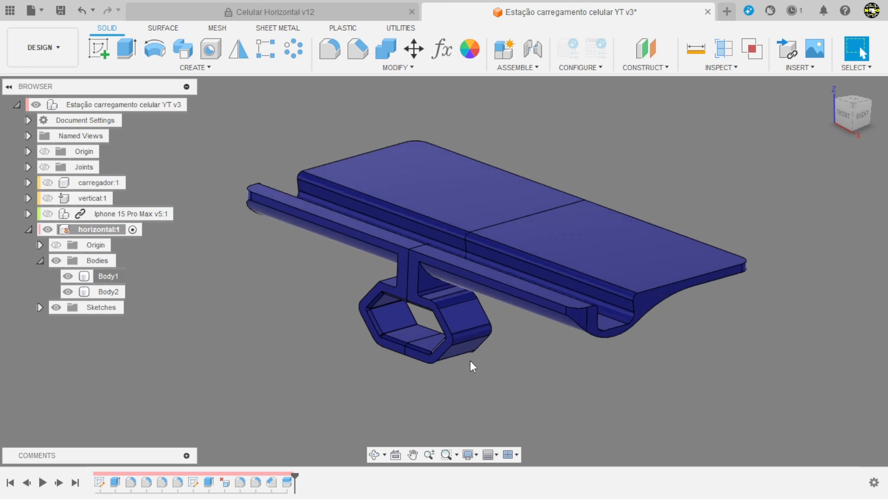
pyautogui.click(47, 213)
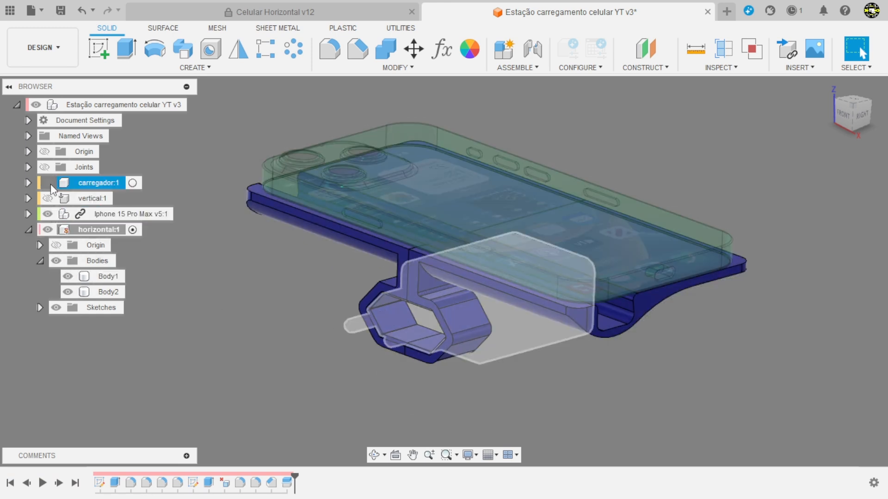
pyautogui.click(48, 183)
pyautogui.click(185, 105)
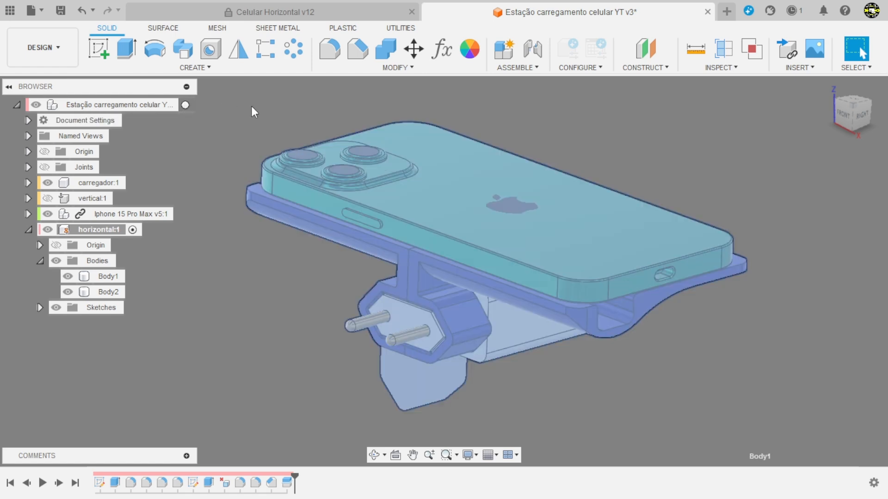
# Step: Examine the complete assembly with the split horizontal stand, the phone and the charger
pyautogui.keyDown('shift'); pyautogui.moveTo(259, 211); pyautogui.dragTo(545, 337, button='middle'); pyautogui.keyUp('shift')
pyautogui.scroll(3, 539, 349)
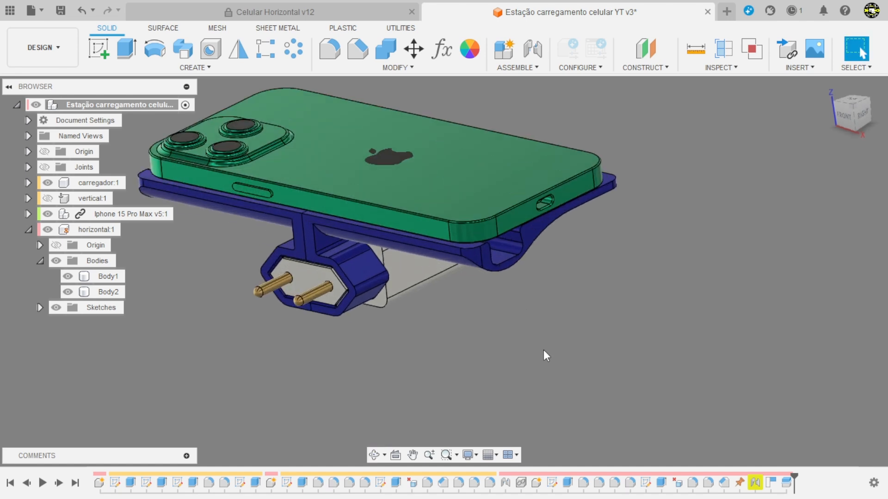
pyautogui.scroll(-3, 578, 378)
pyautogui.scroll(3, 226, 237)
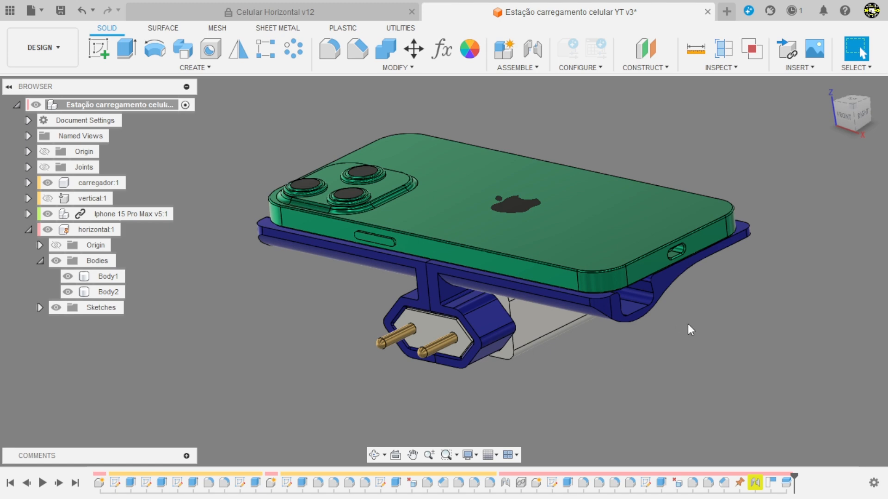
pyautogui.keyDown('shift'); pyautogui.moveTo(687, 323); pyautogui.dragTo(523, 196, button='middle'); pyautogui.keyUp('shift')
pyautogui.keyDown('shift'); pyautogui.moveTo(578, 273); pyautogui.dragTo(628, 373, button='middle'); pyautogui.keyUp('shift')
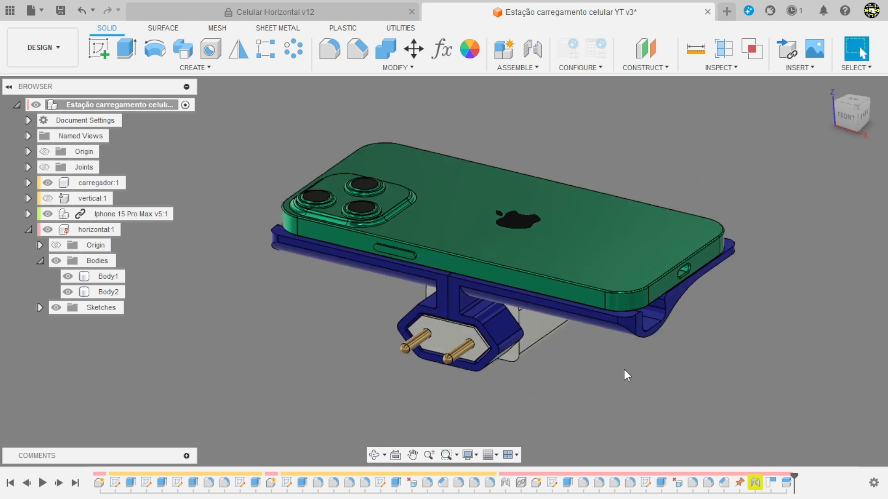